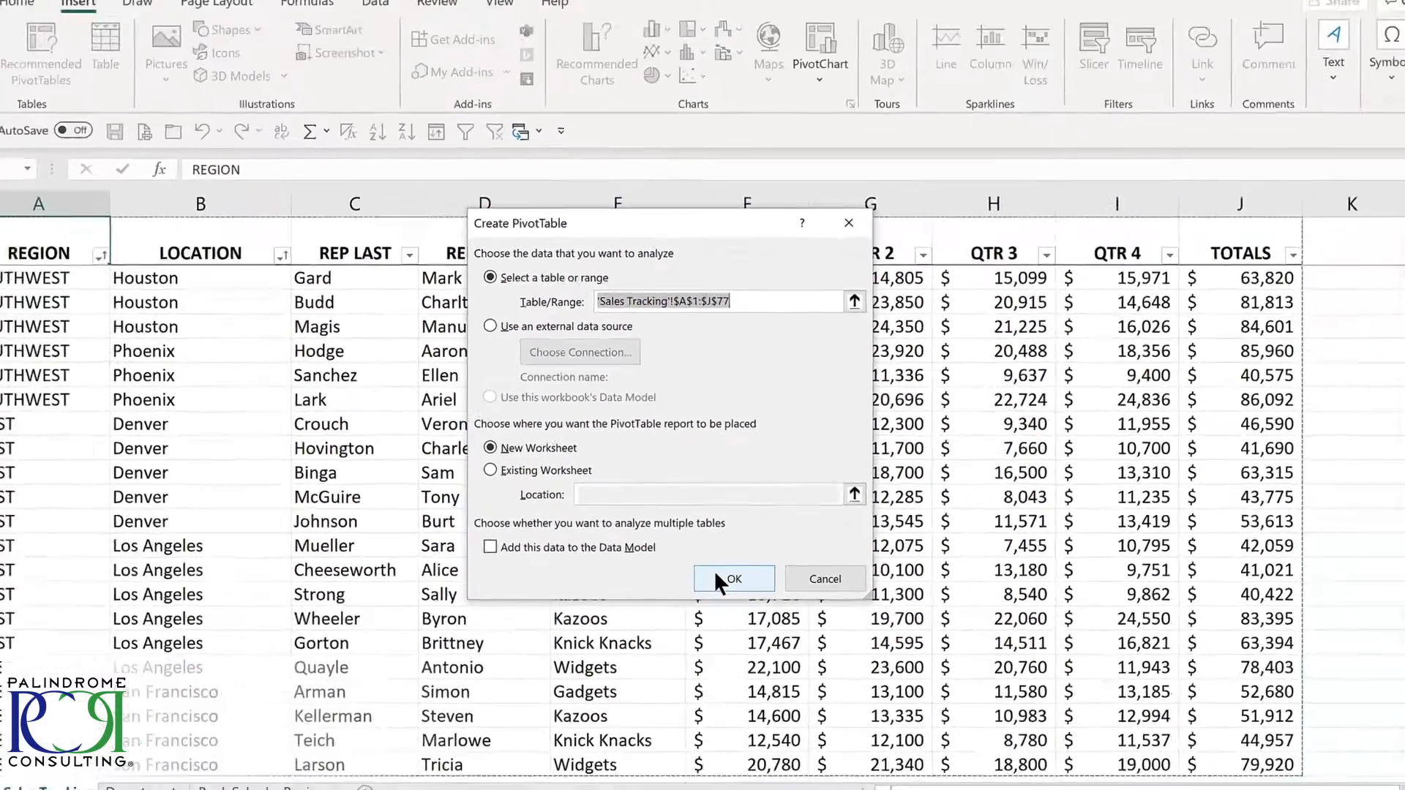
- Create a PivotTable on a new worksheet from 'Sales Tracking'!$A$1:$J$77, with REGION as rows and the sum of TOTALS as values
left_click(794, 659)
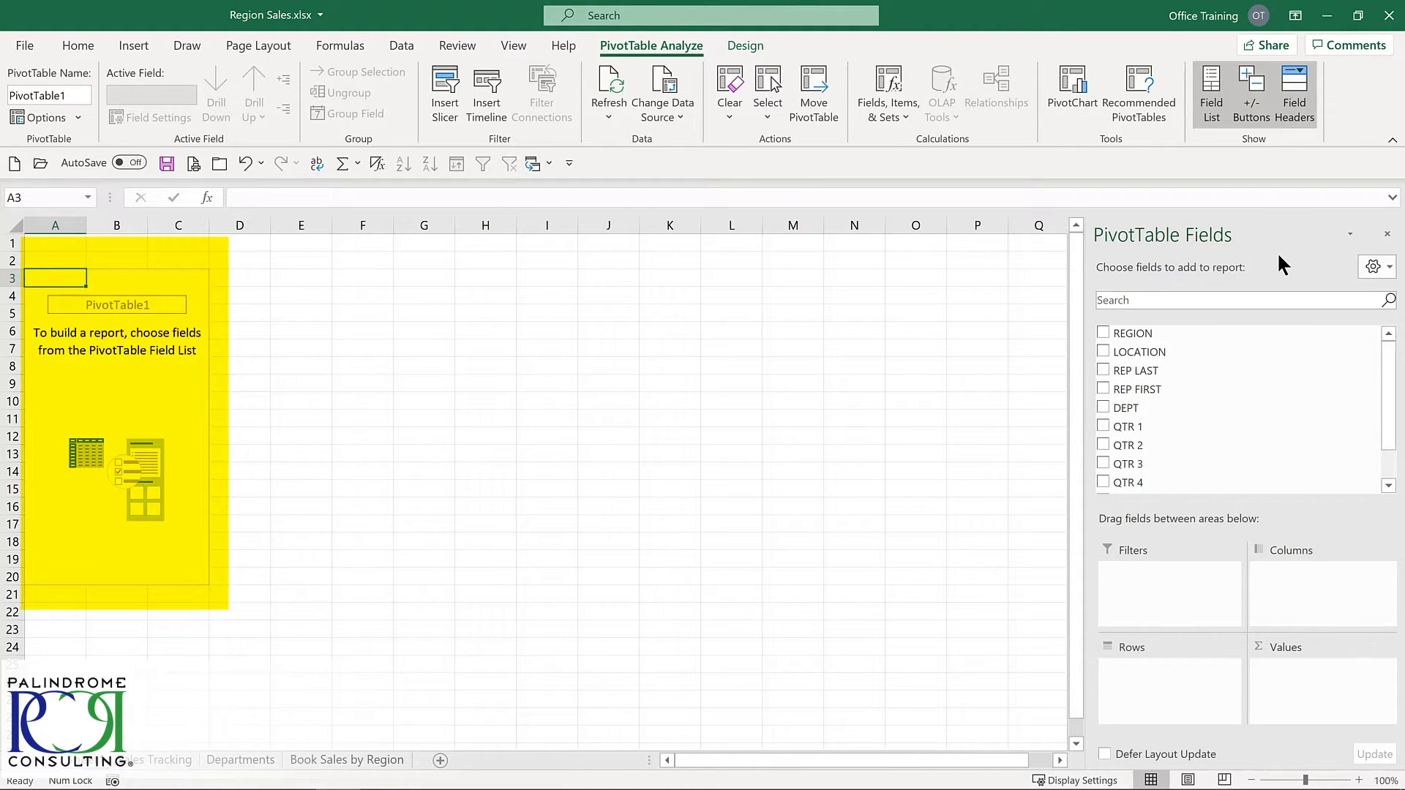
left_click(1103, 333)
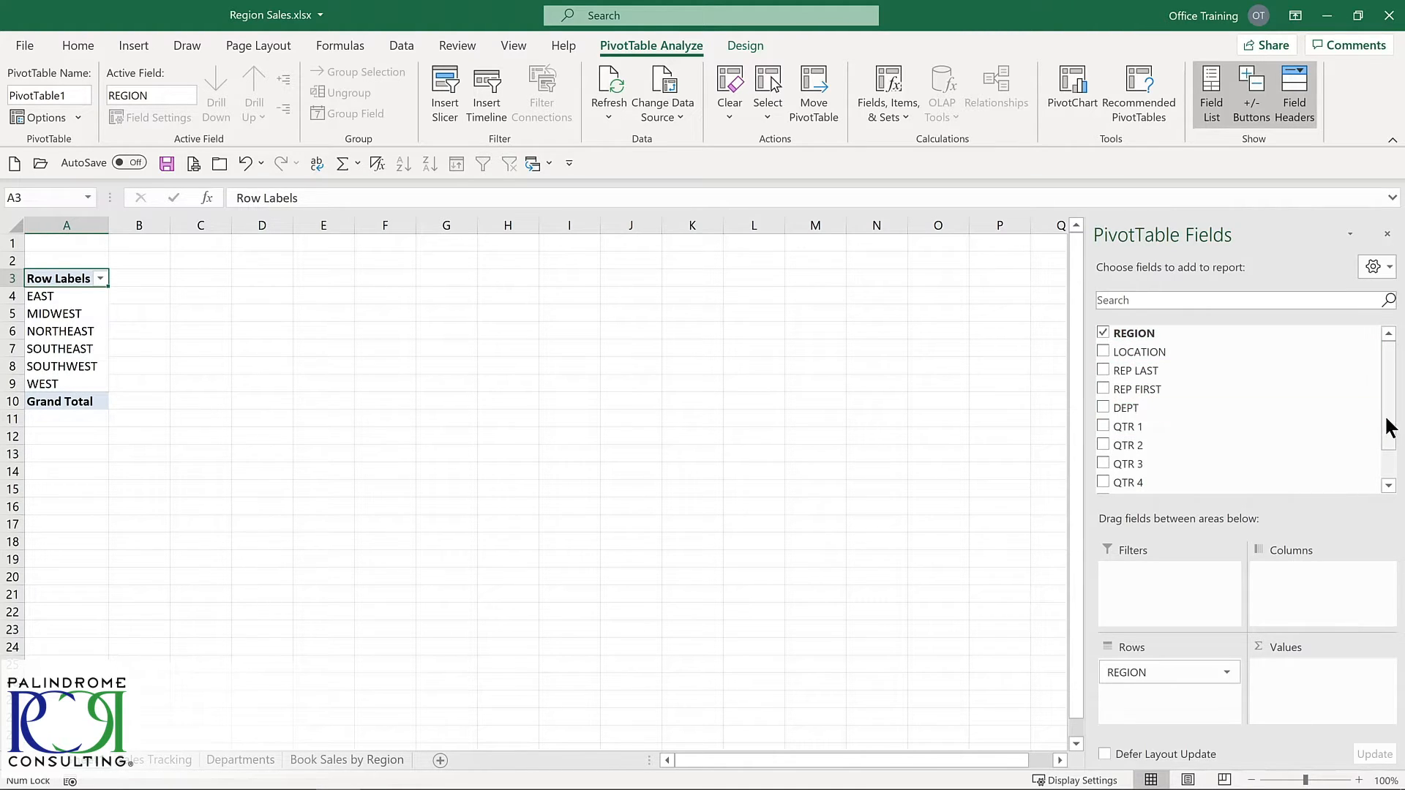
left_click_drag(1390, 419, 1391, 472)
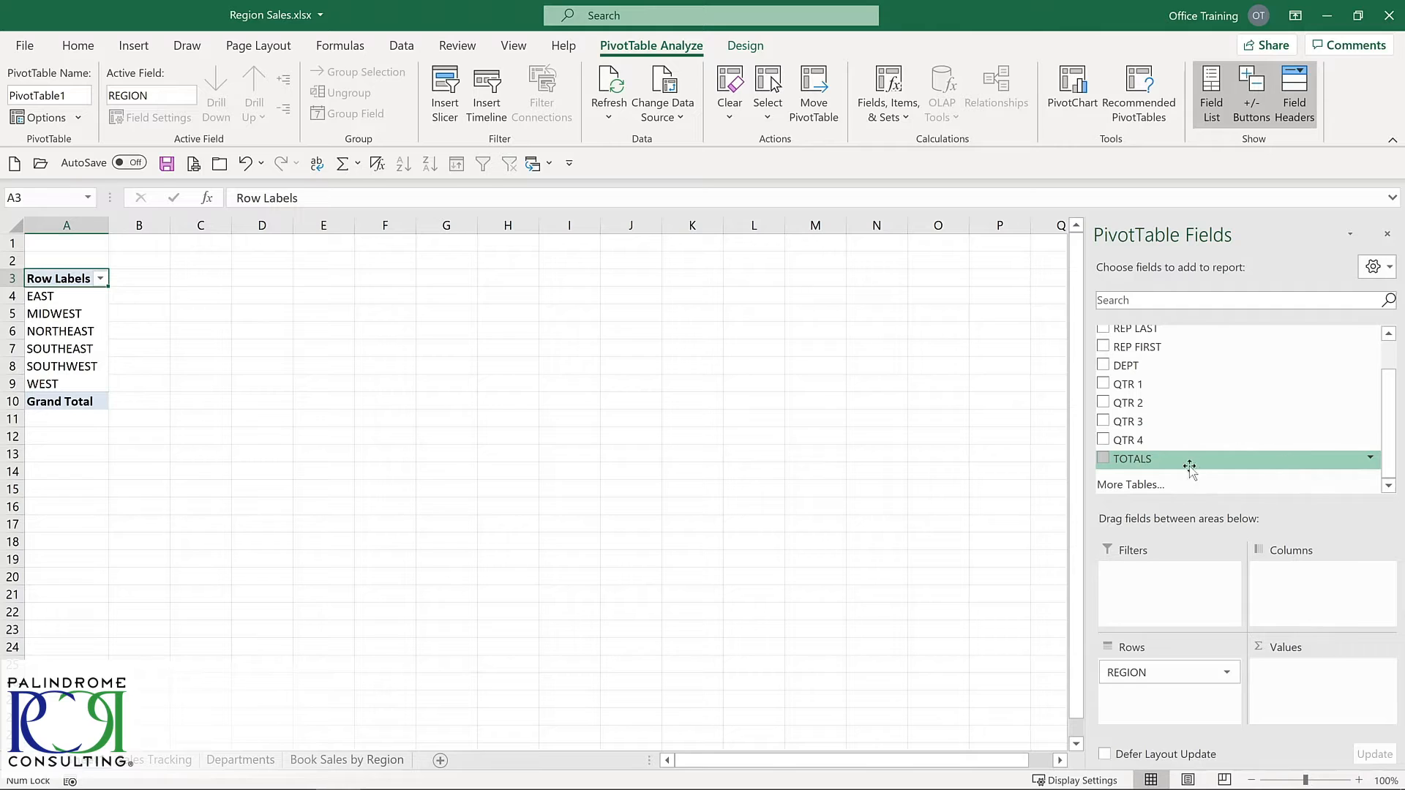
left_click(1104, 458)
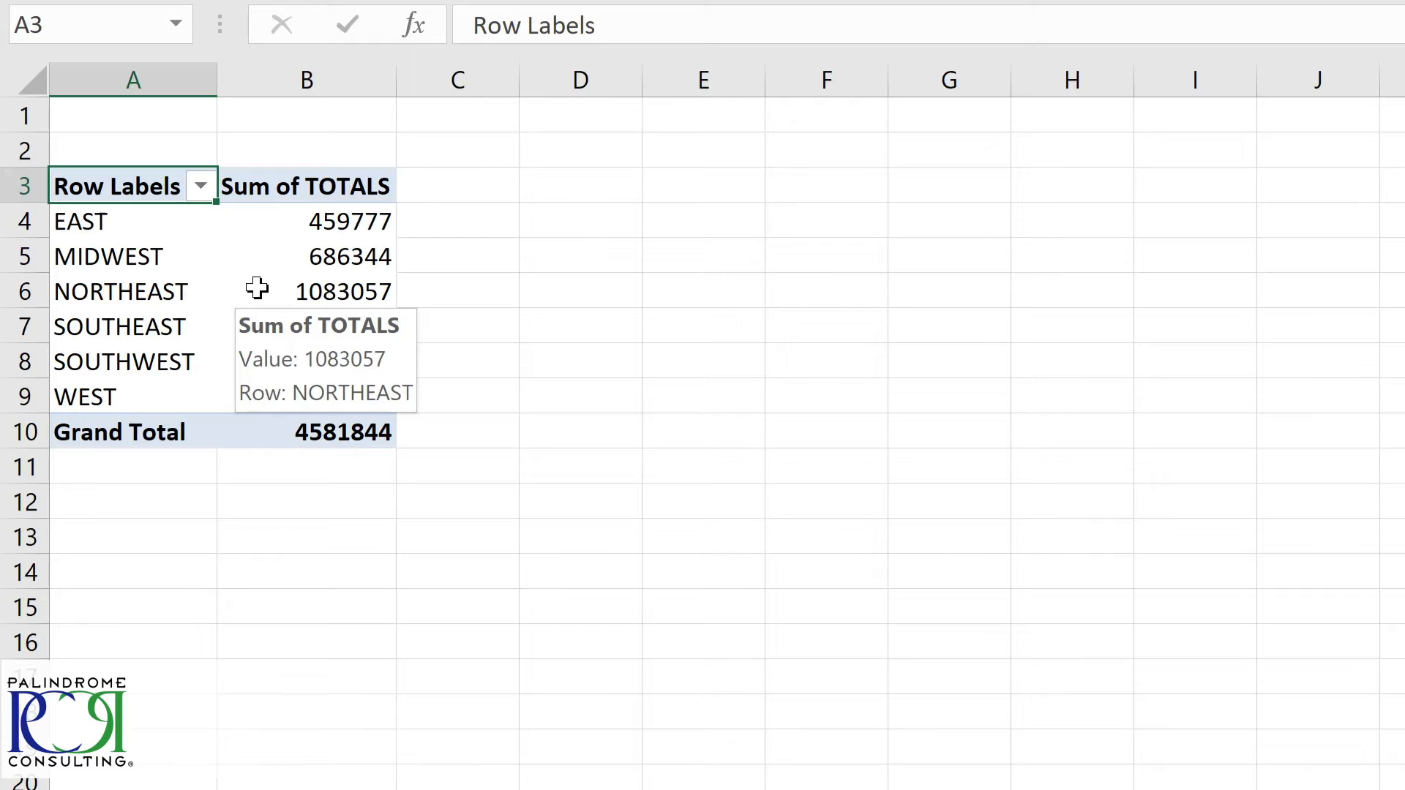
- Format the PivotTable's Sum of TOTALS values as Currency with the $ symbol and 0 decimal places
right_click(257, 289)
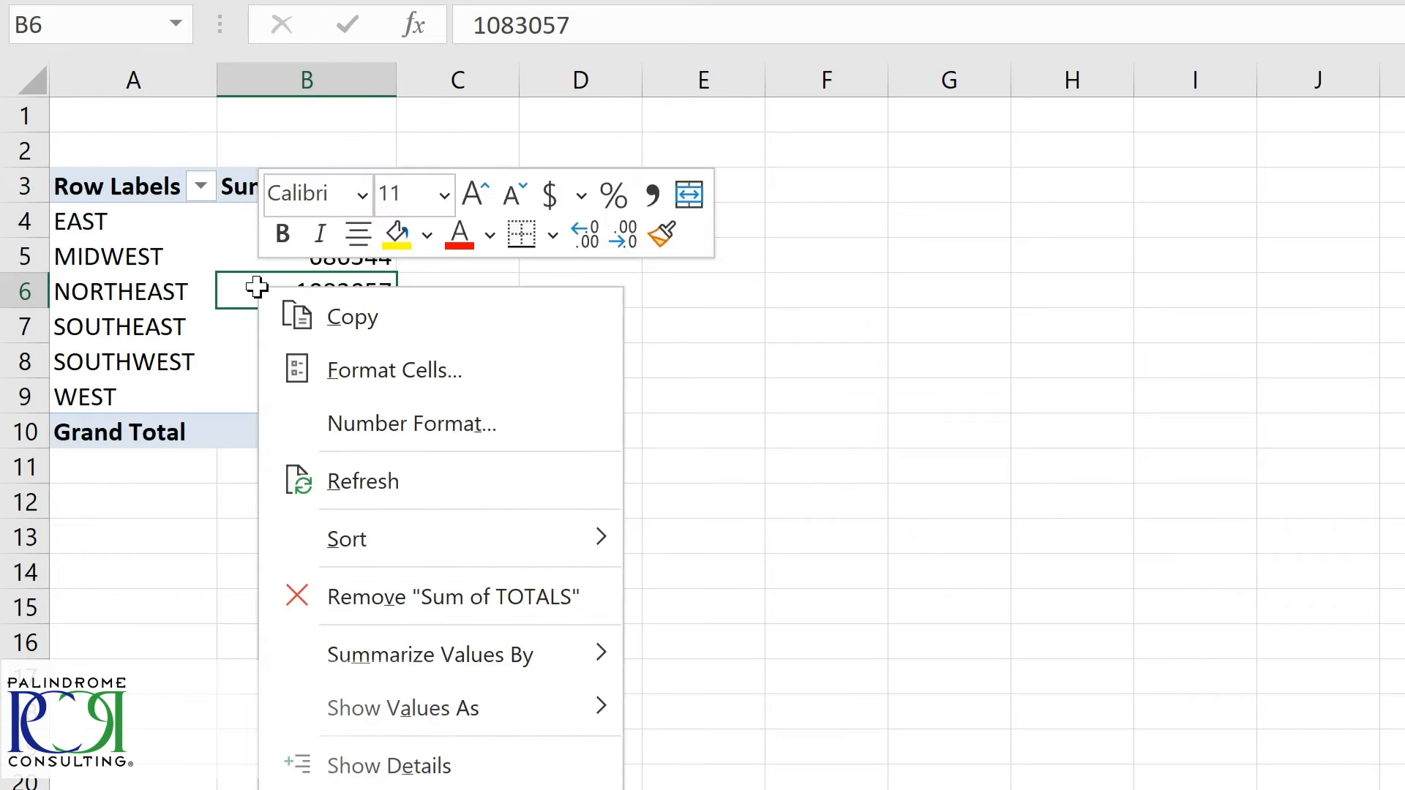
left_click(350, 426)
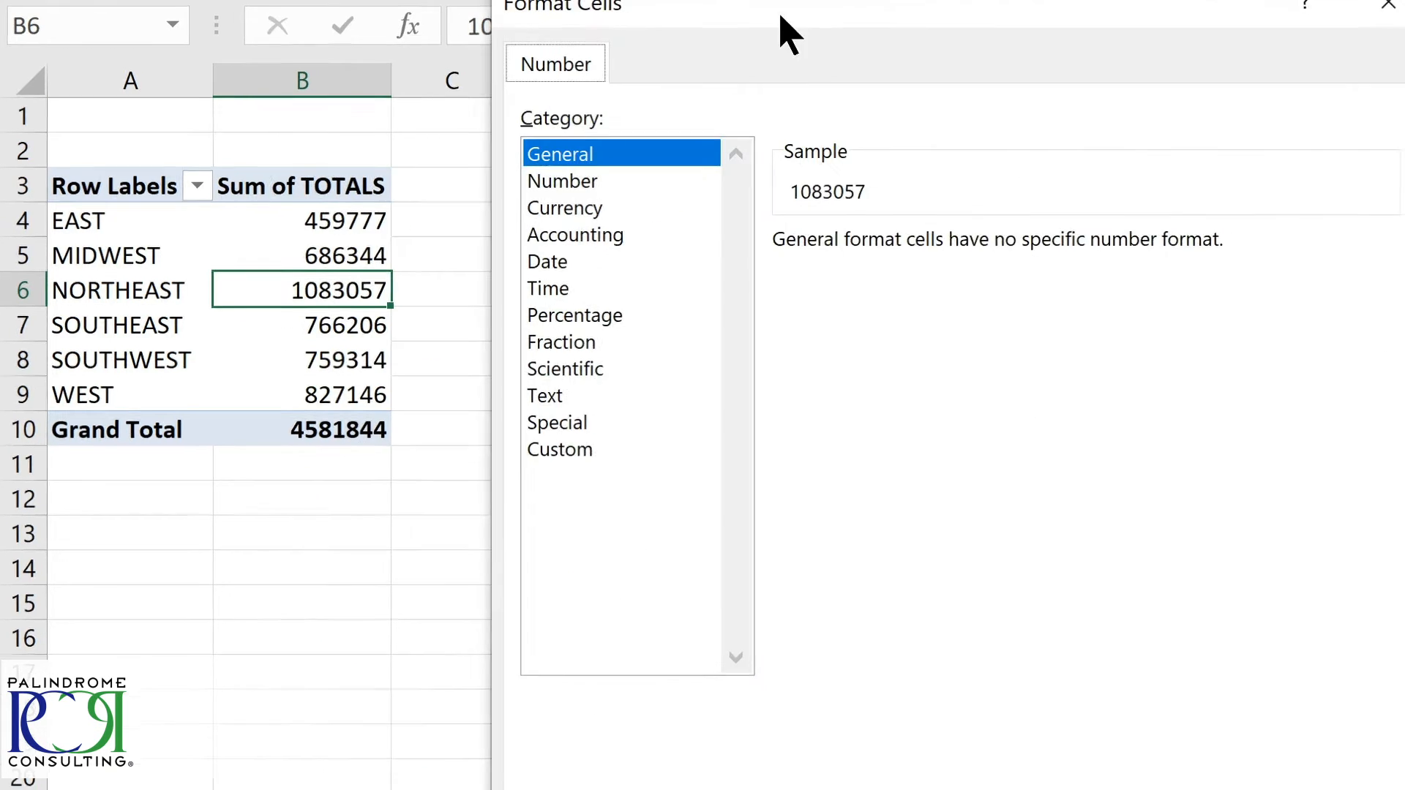
left_click(578, 213)
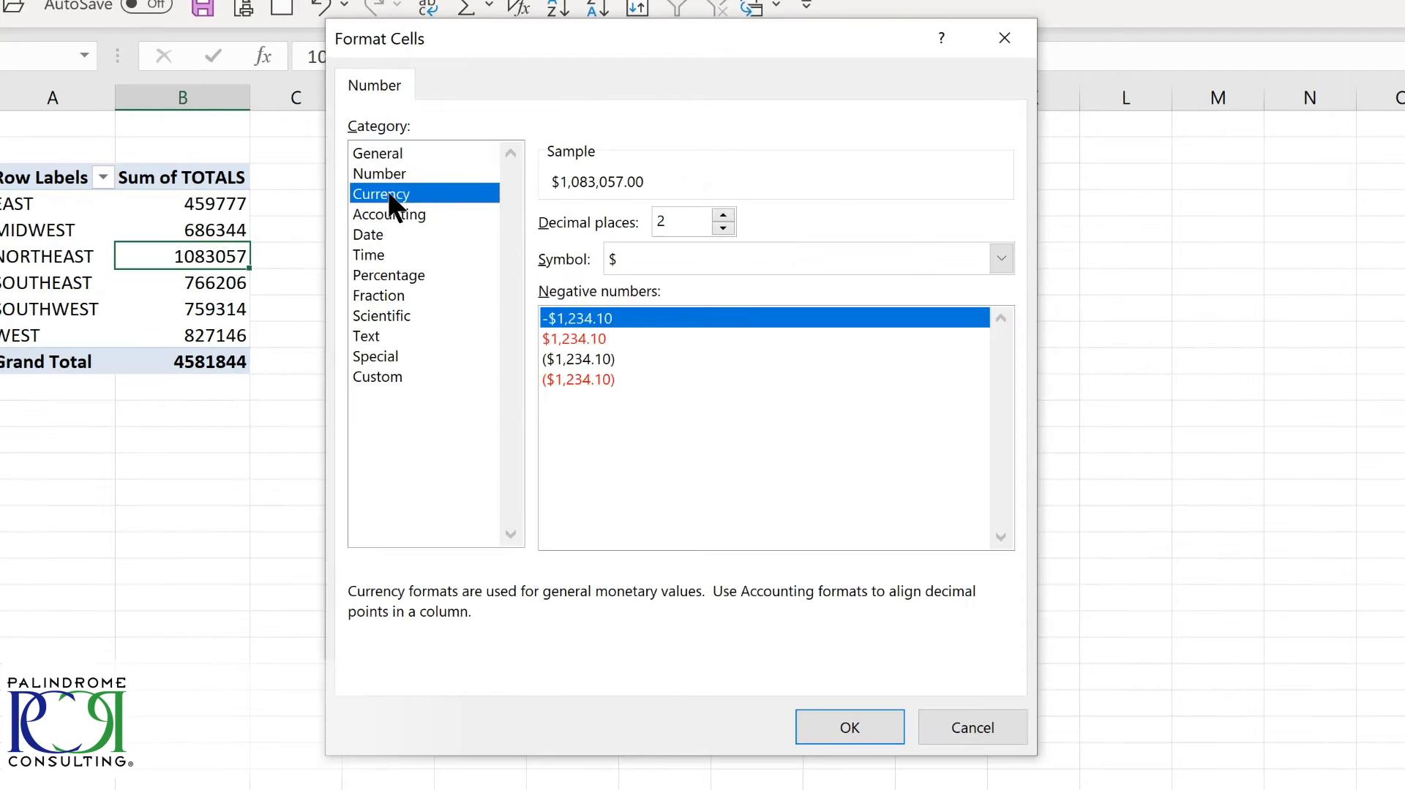
left_click(722, 229)
left_click(722, 229)
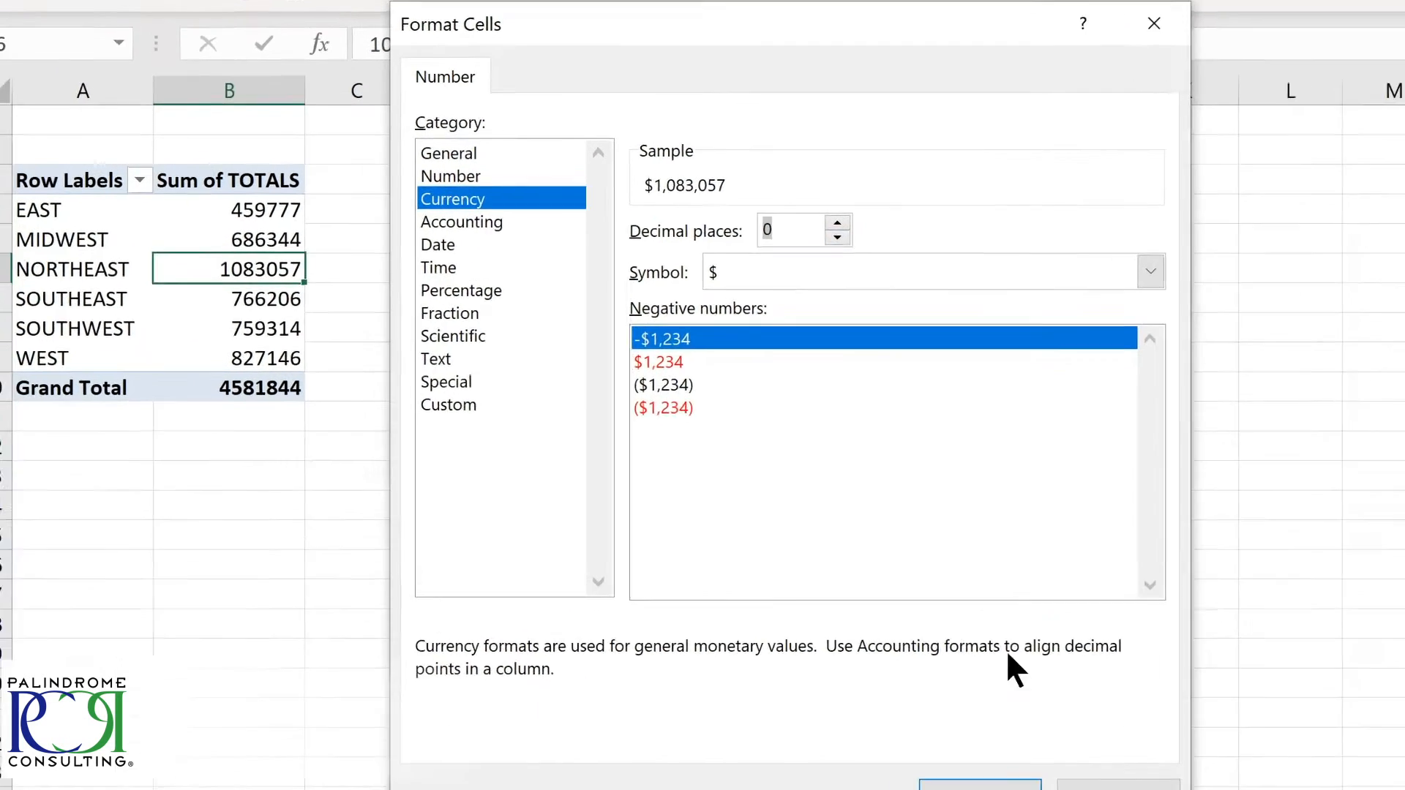
left_click(857, 728)
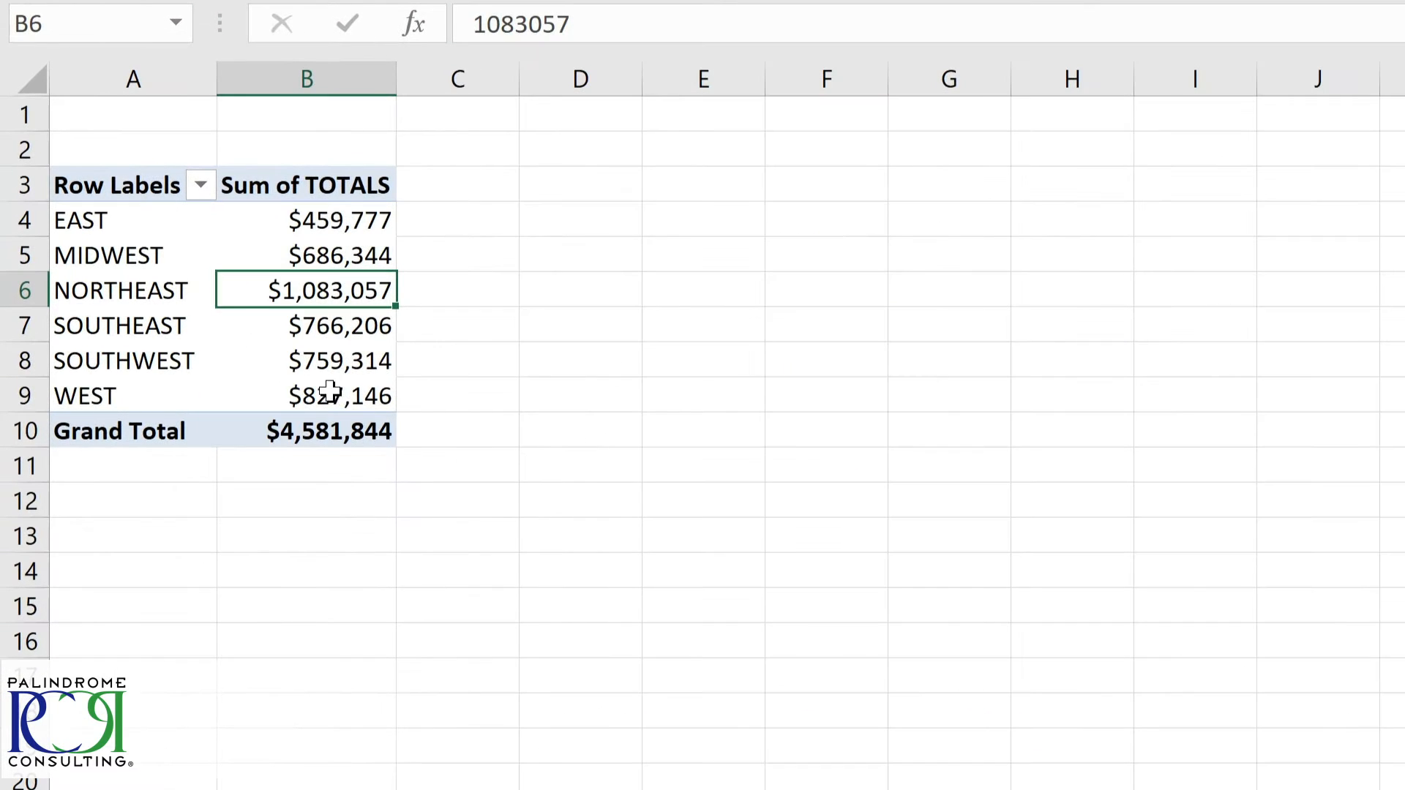
- Add the DEPT field to the PivotTable and place it in the Columns area
mouse_move(332, 323)
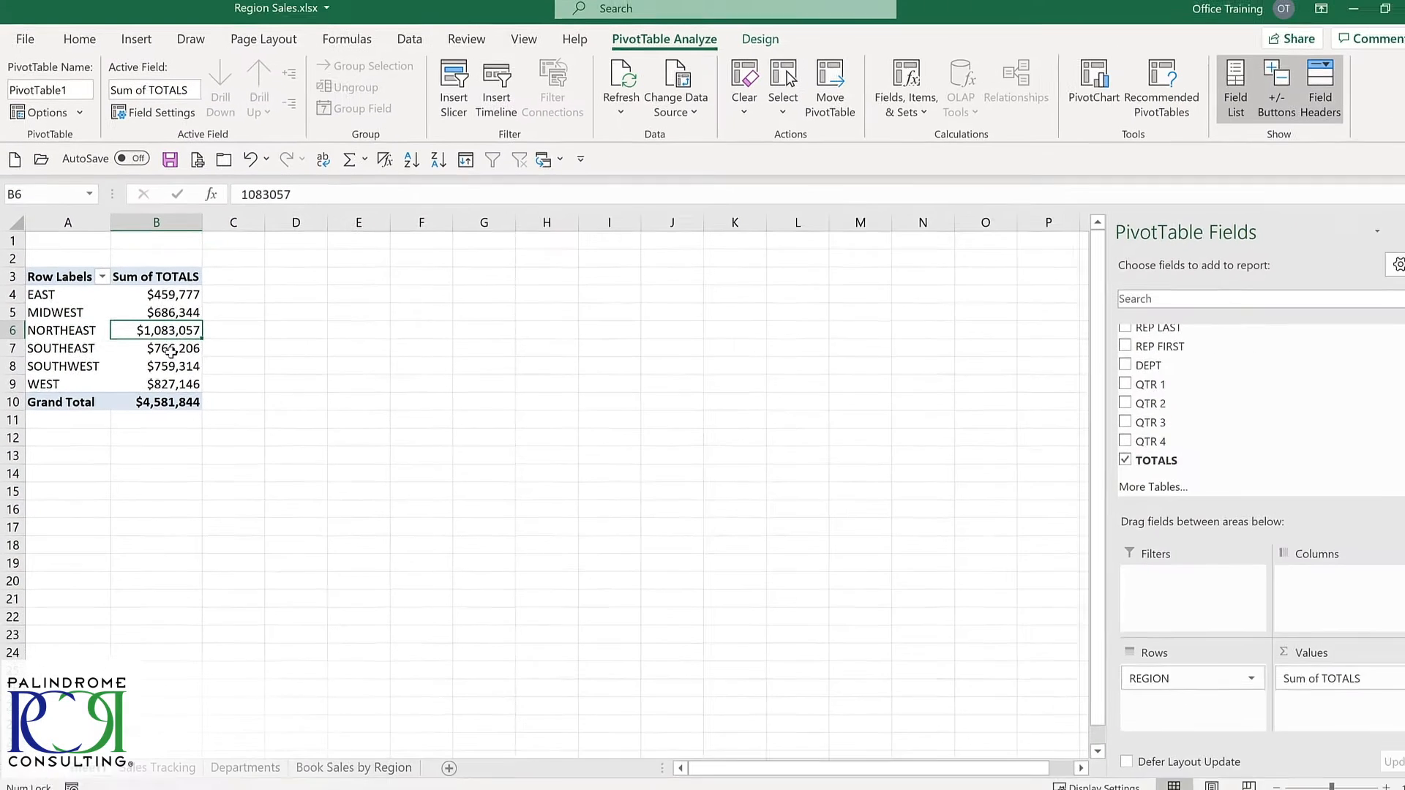
left_click(1103, 365)
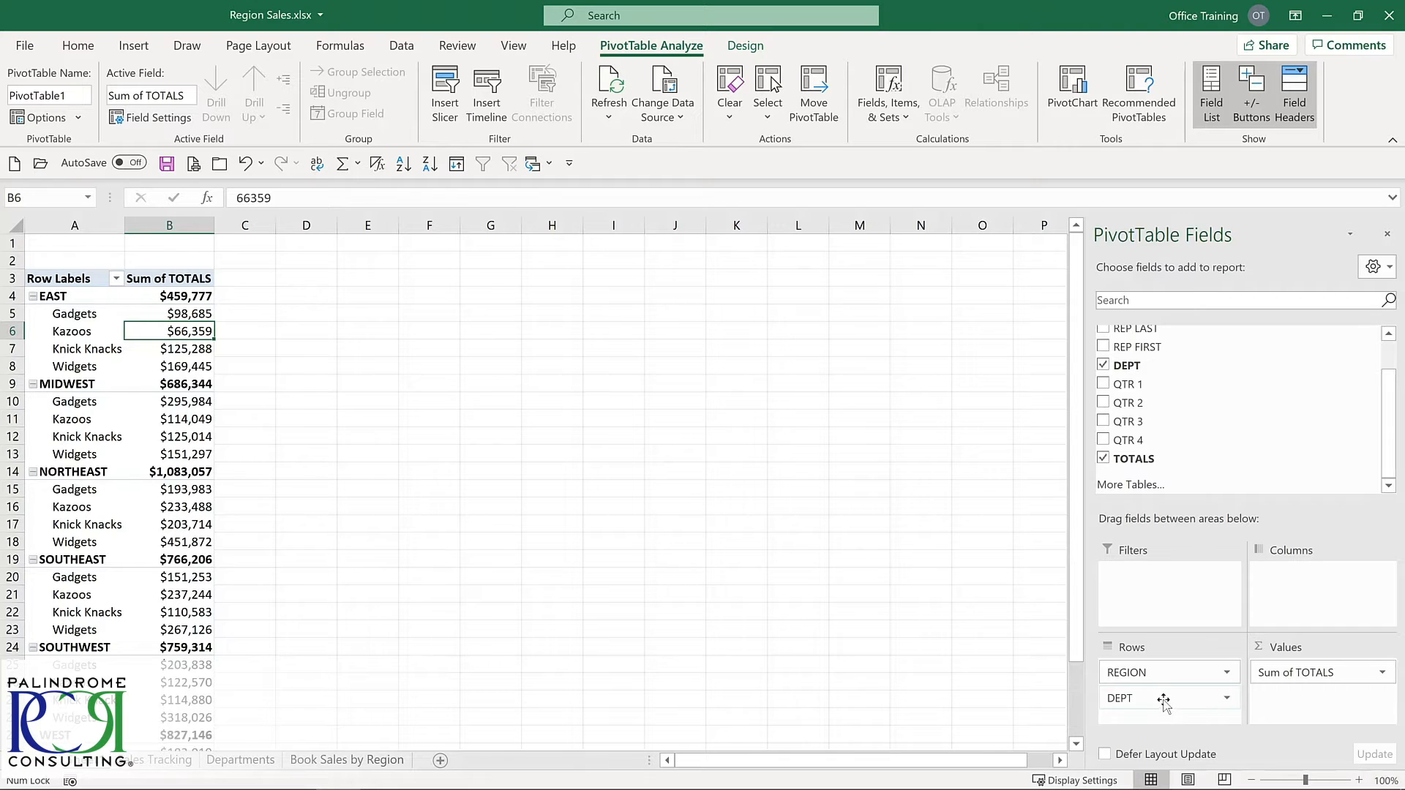
mouse_move(1163, 701)
left_mouse_down()
mouse_move(1292, 617)
mouse_move(1317, 582)
left_mouse_up()
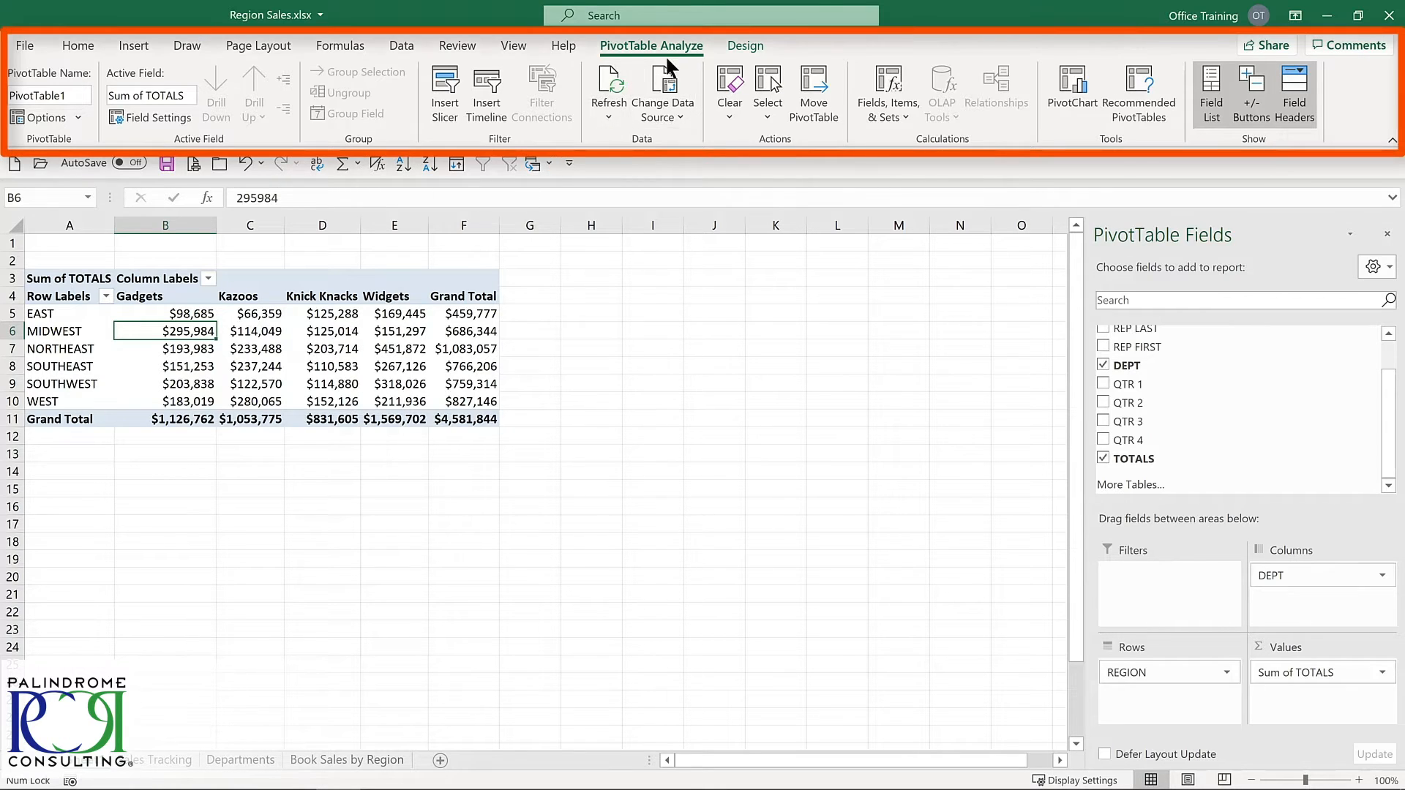
left_click(744, 45)
left_click(650, 47)
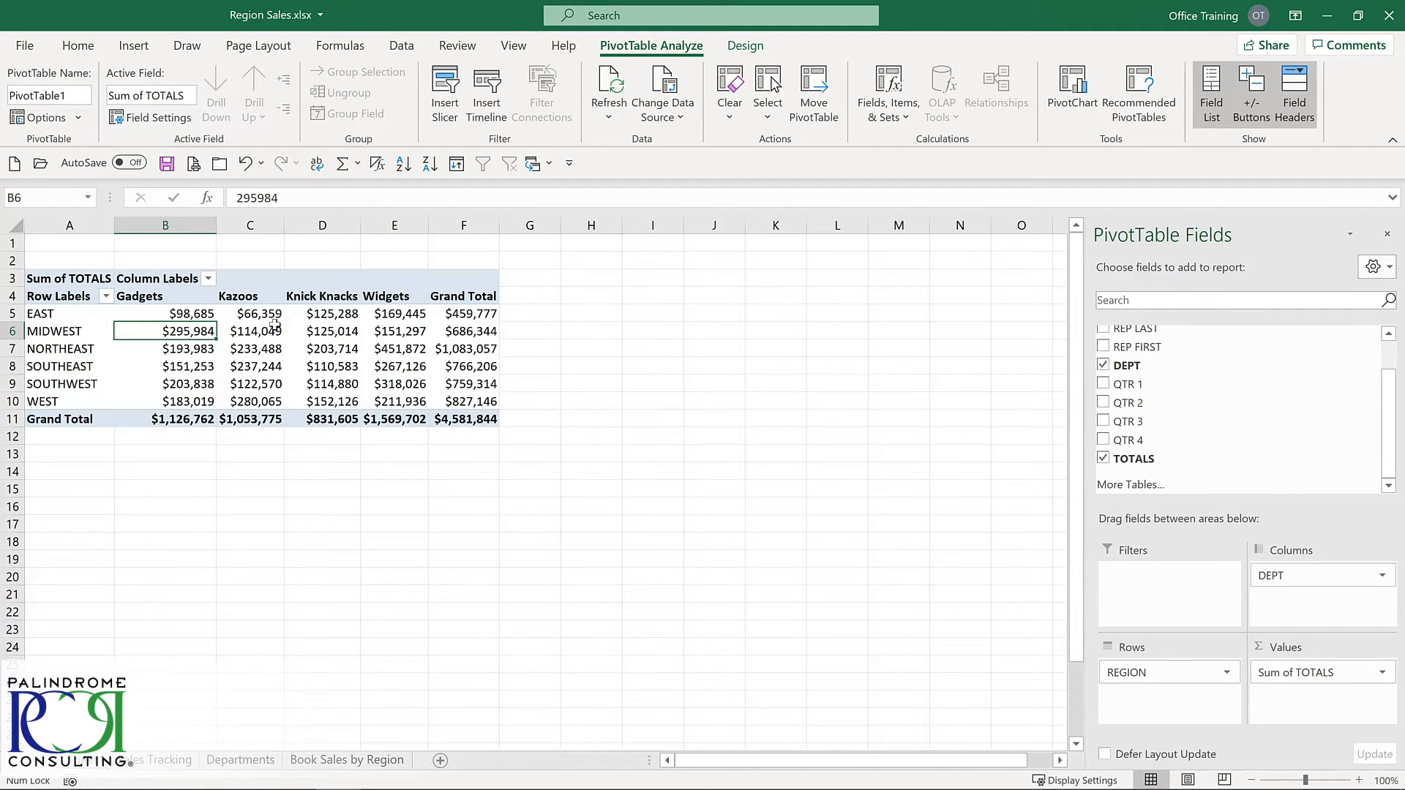
mouse_move(272, 325)
mouse_move(190, 317)
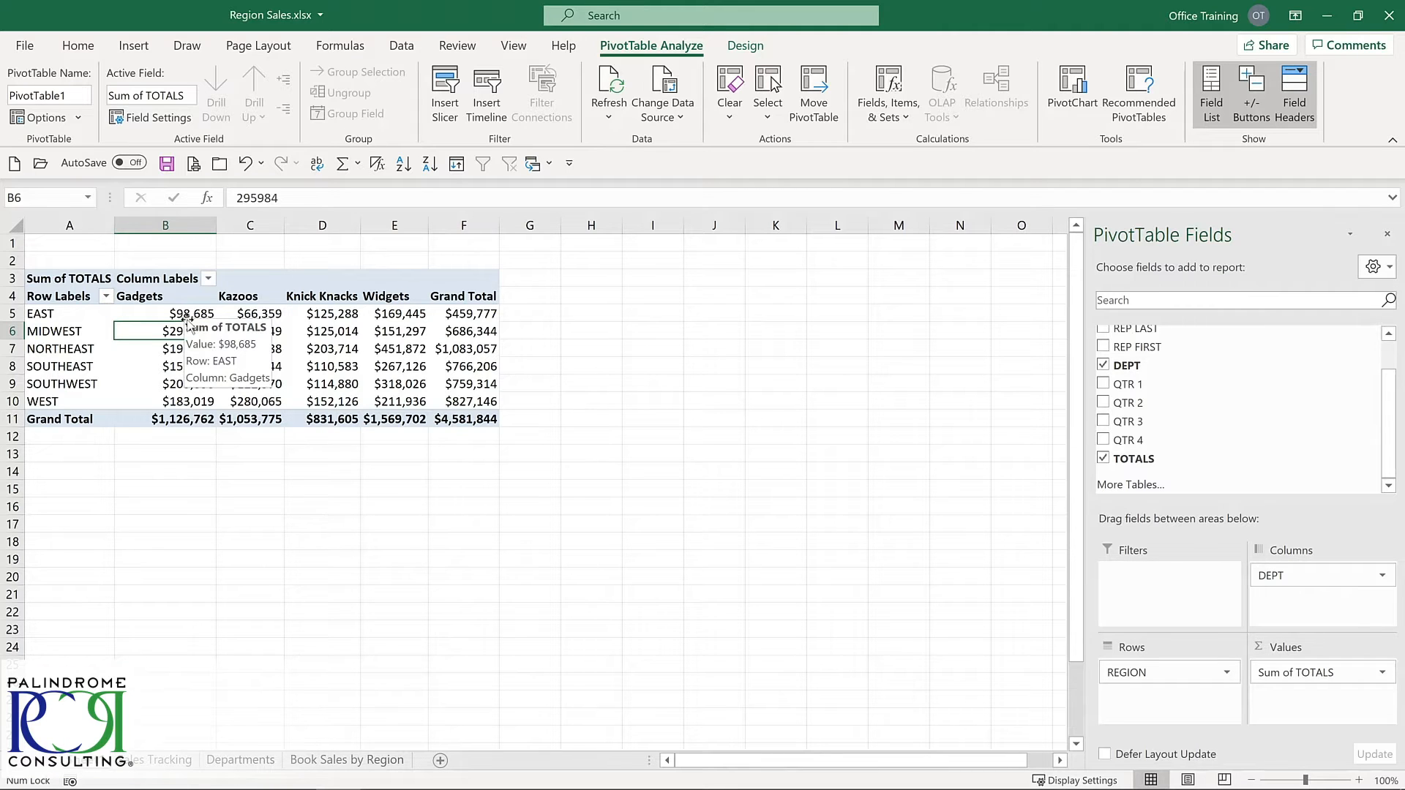
- Add the LOCATION field to the PivotTable as a second row level beneath REGION
scroll(1105, 355, "up", 2)
left_click(1104, 350)
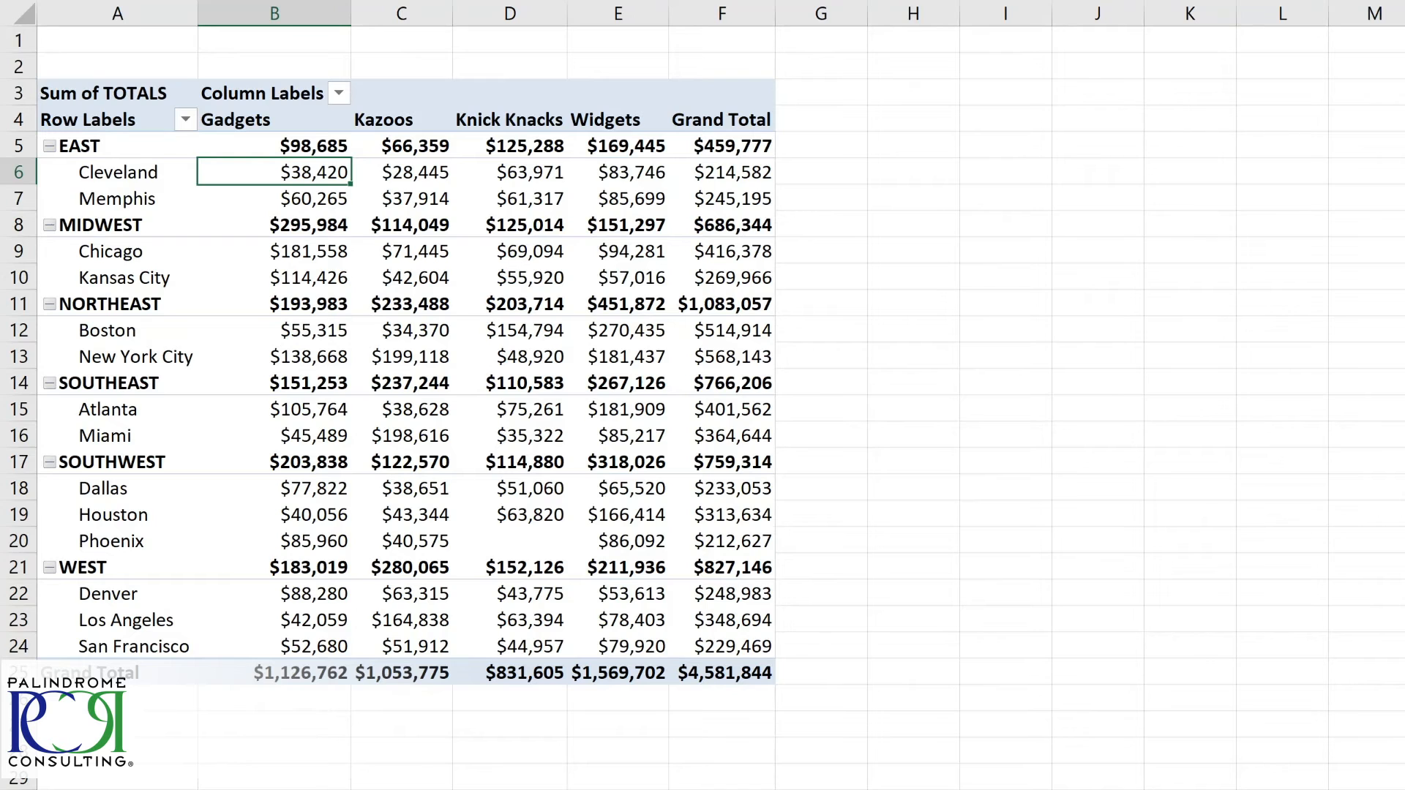
- In the Sales Tracking sheet, set the QTR 1 value of the first Cleveland Gadgets record, cell F2, to 100000
key("ctrl+Page_Down")
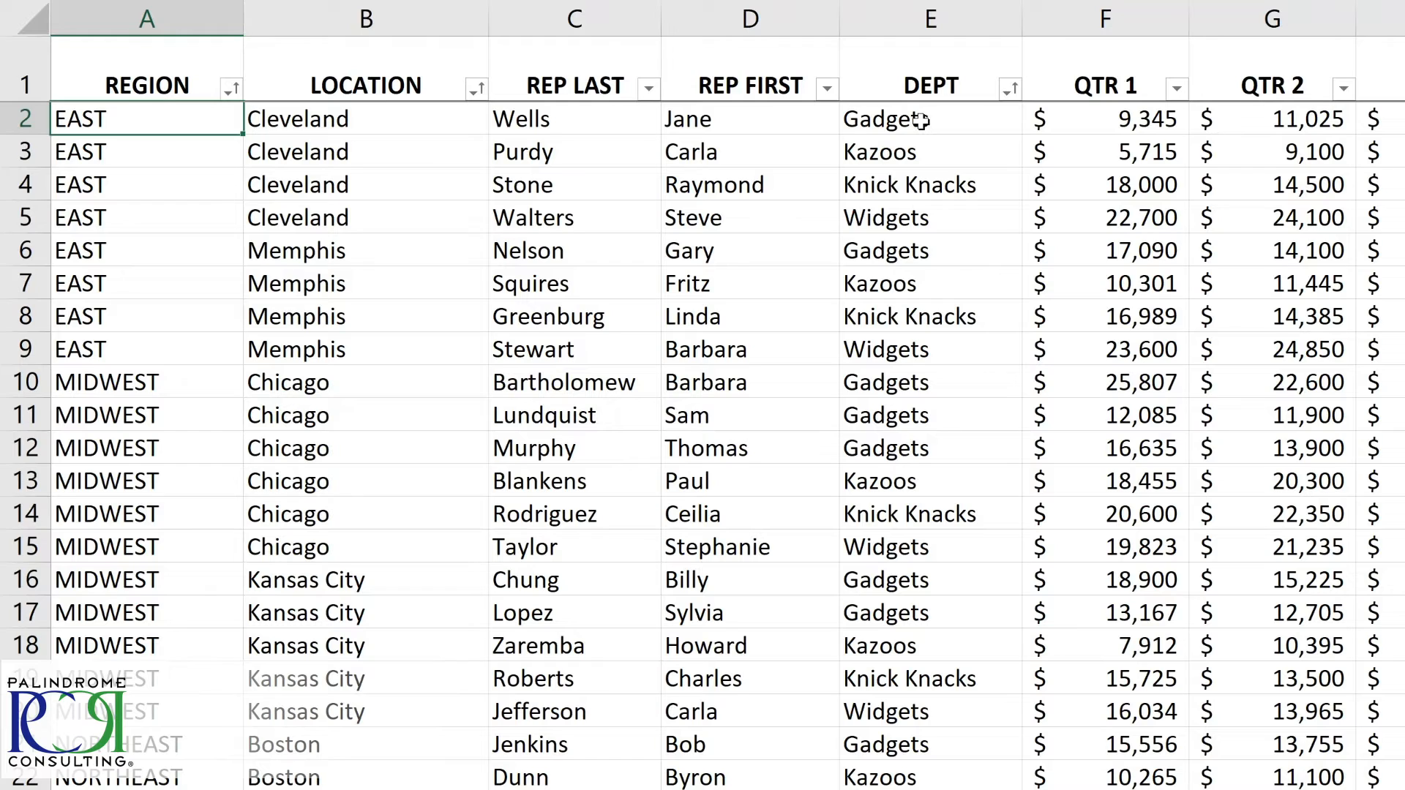
left_click(1112, 117)
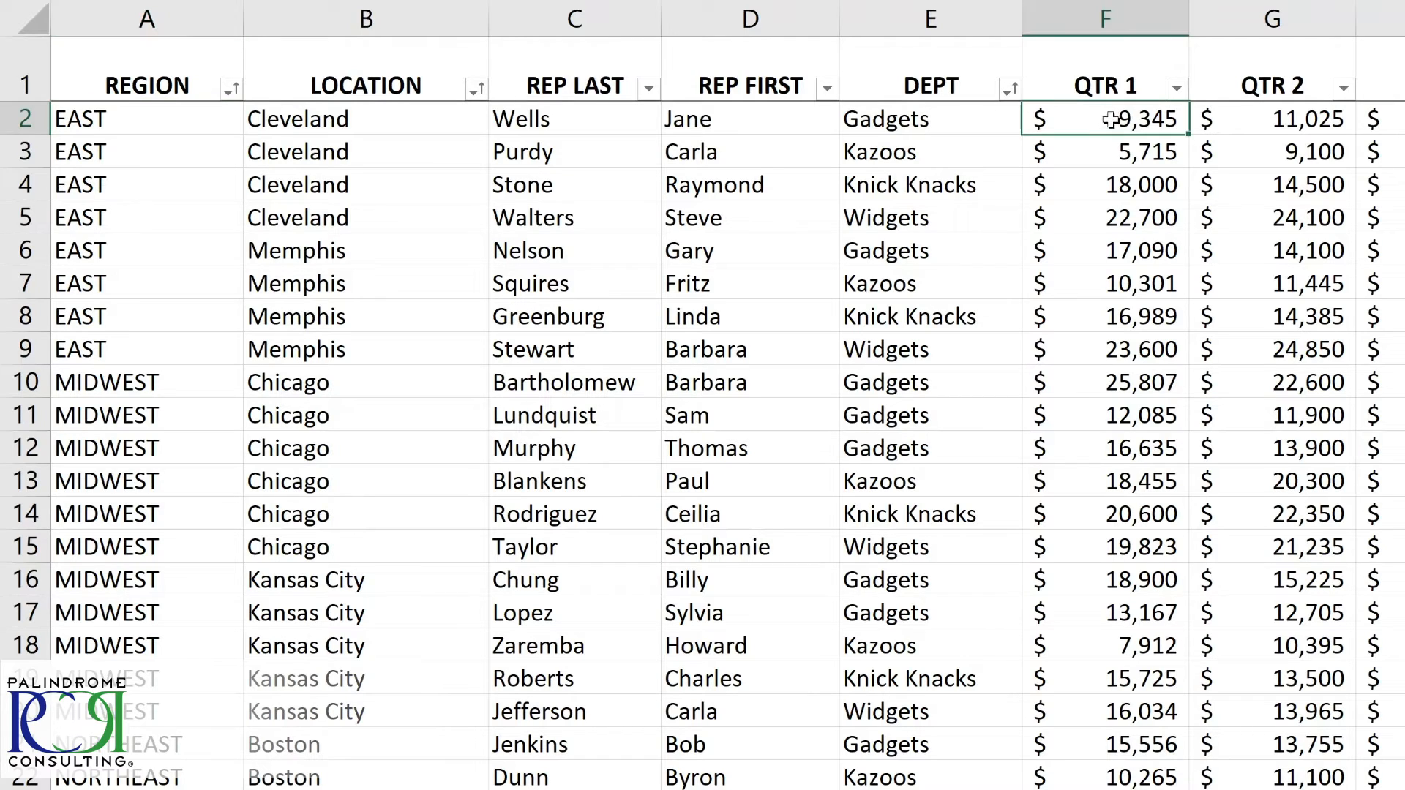
type("100000")
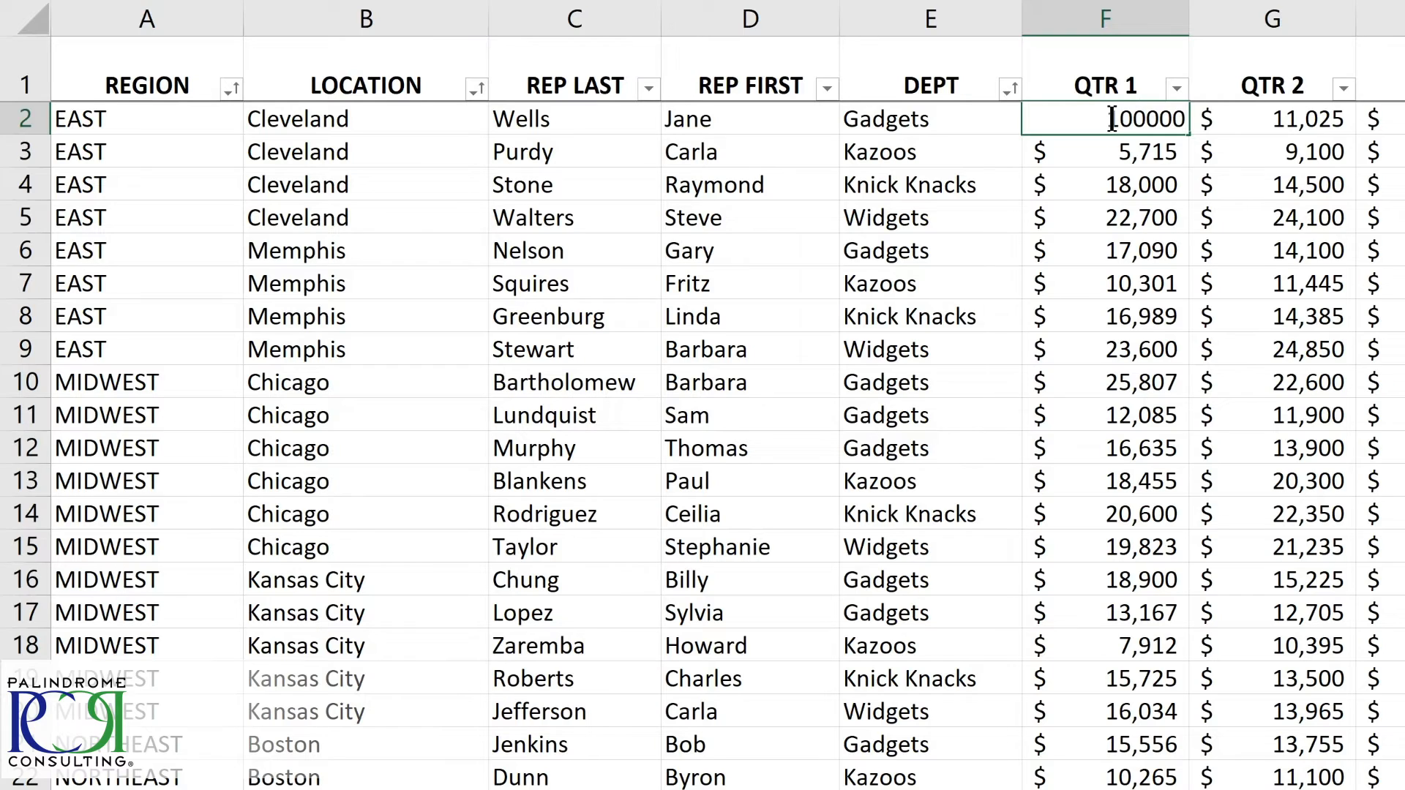
key("Return")
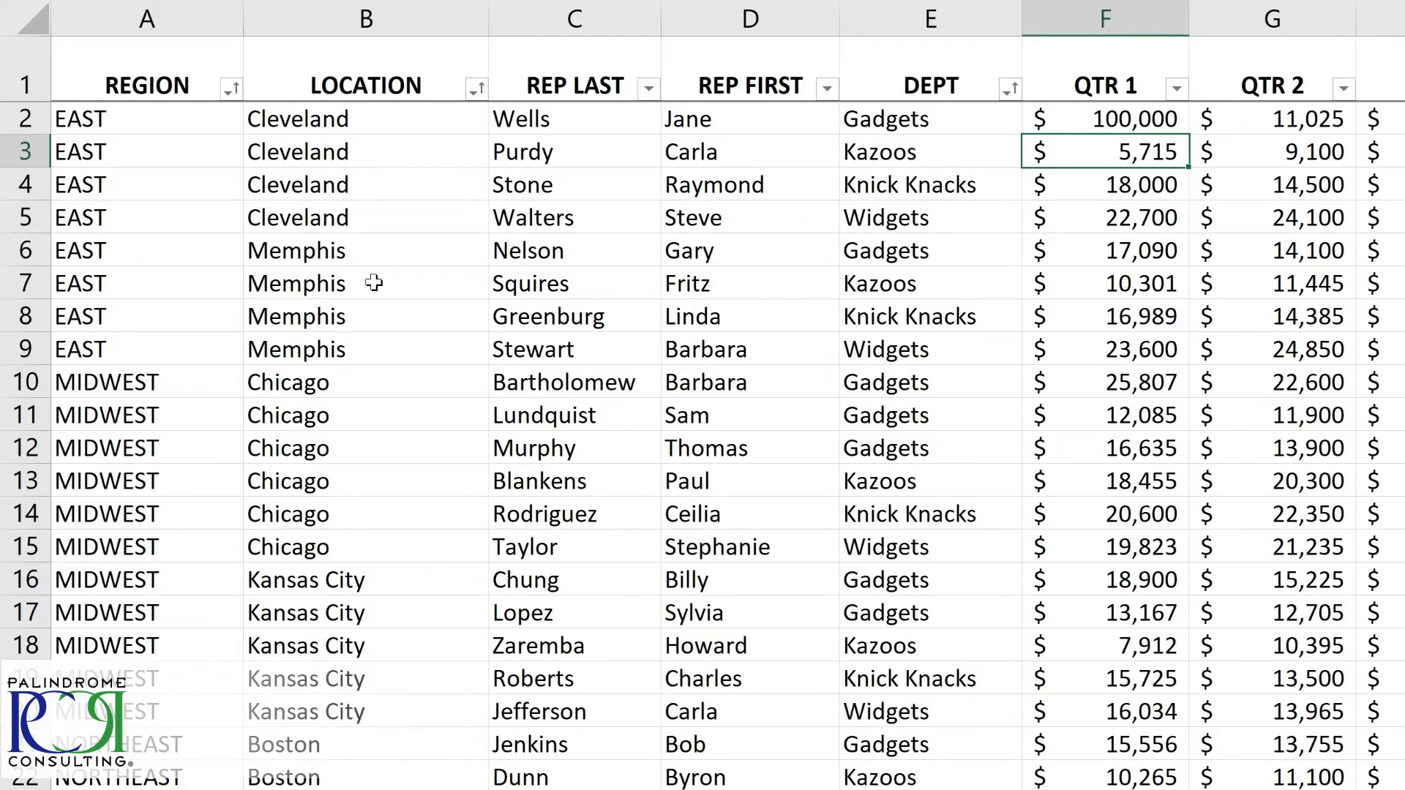
- Change the LOCATION of the EAST Gadgets record in row 6 of the sales data to Cleveland
left_click(322, 251)
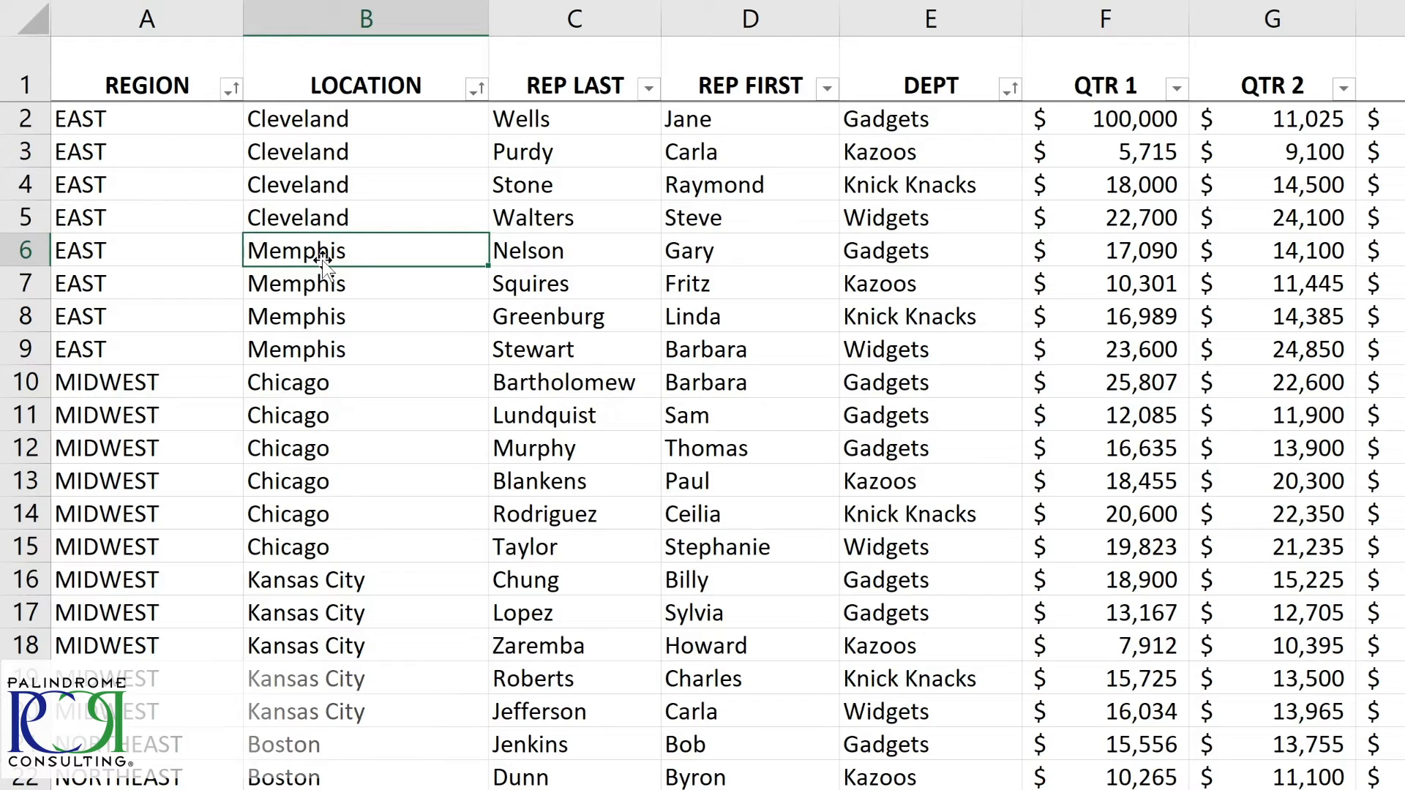
type("c")
key("BackSpace")
type("Cl")
key("Return")
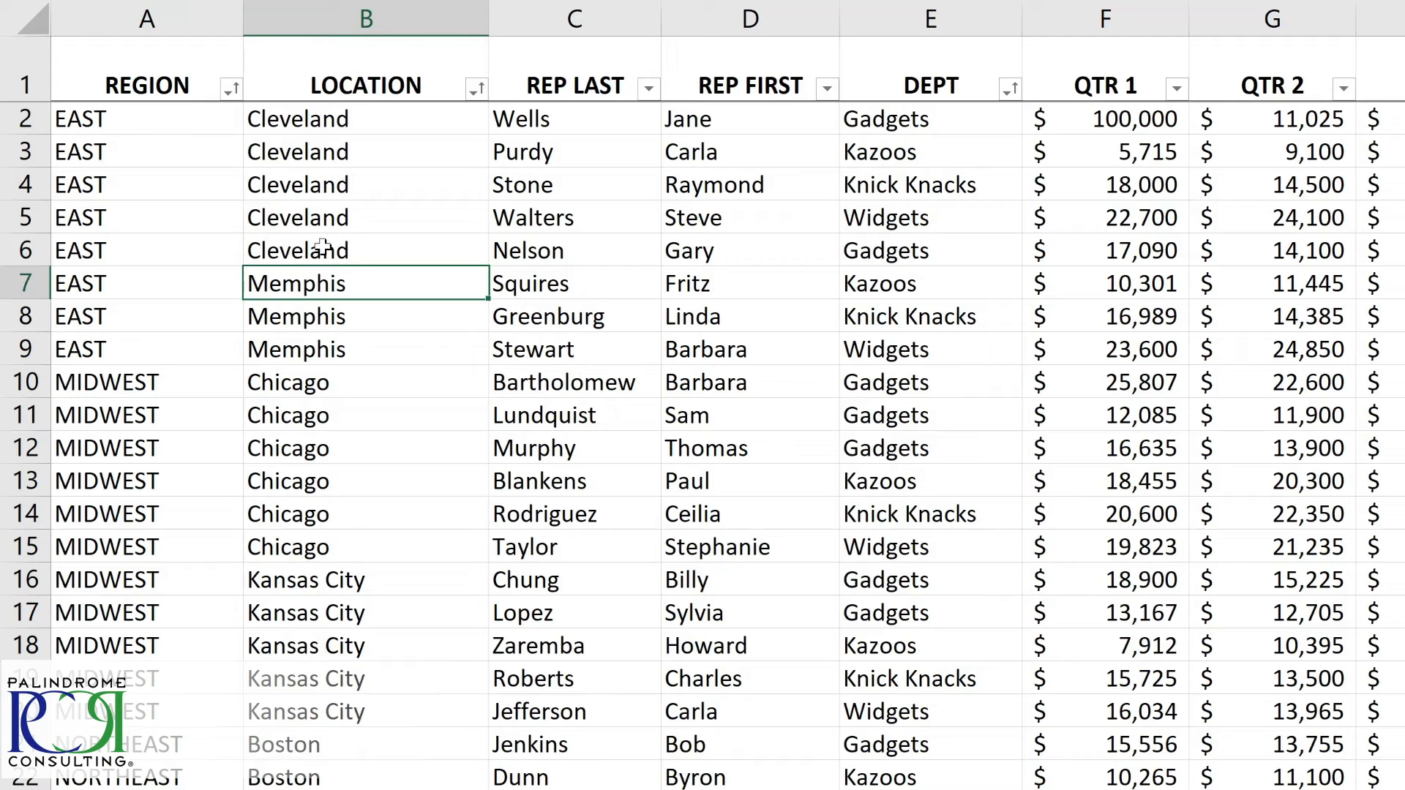
left_click(920, 254)
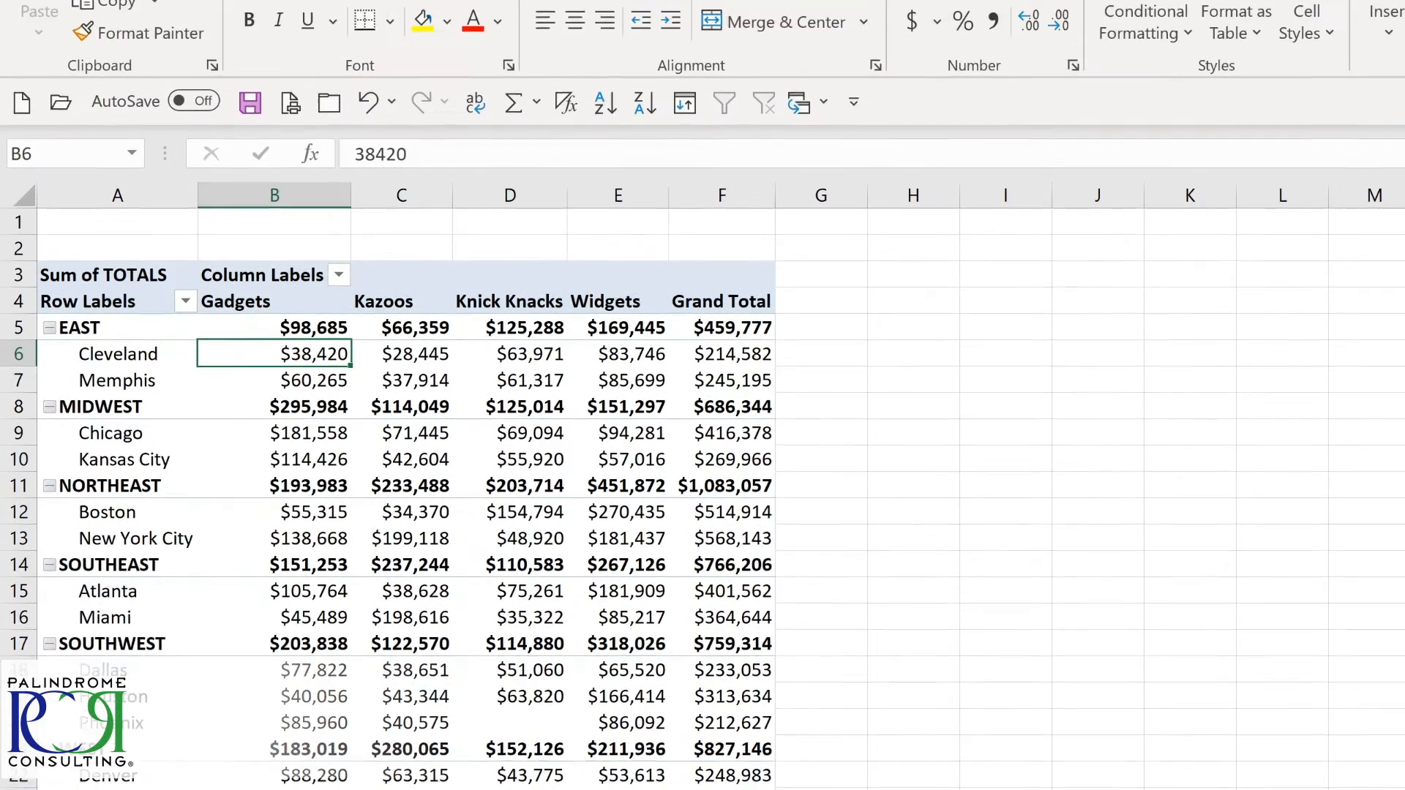
- Return to the PivotTable sheet and run Refresh All to bring in the edited source data
left_click(977, 36)
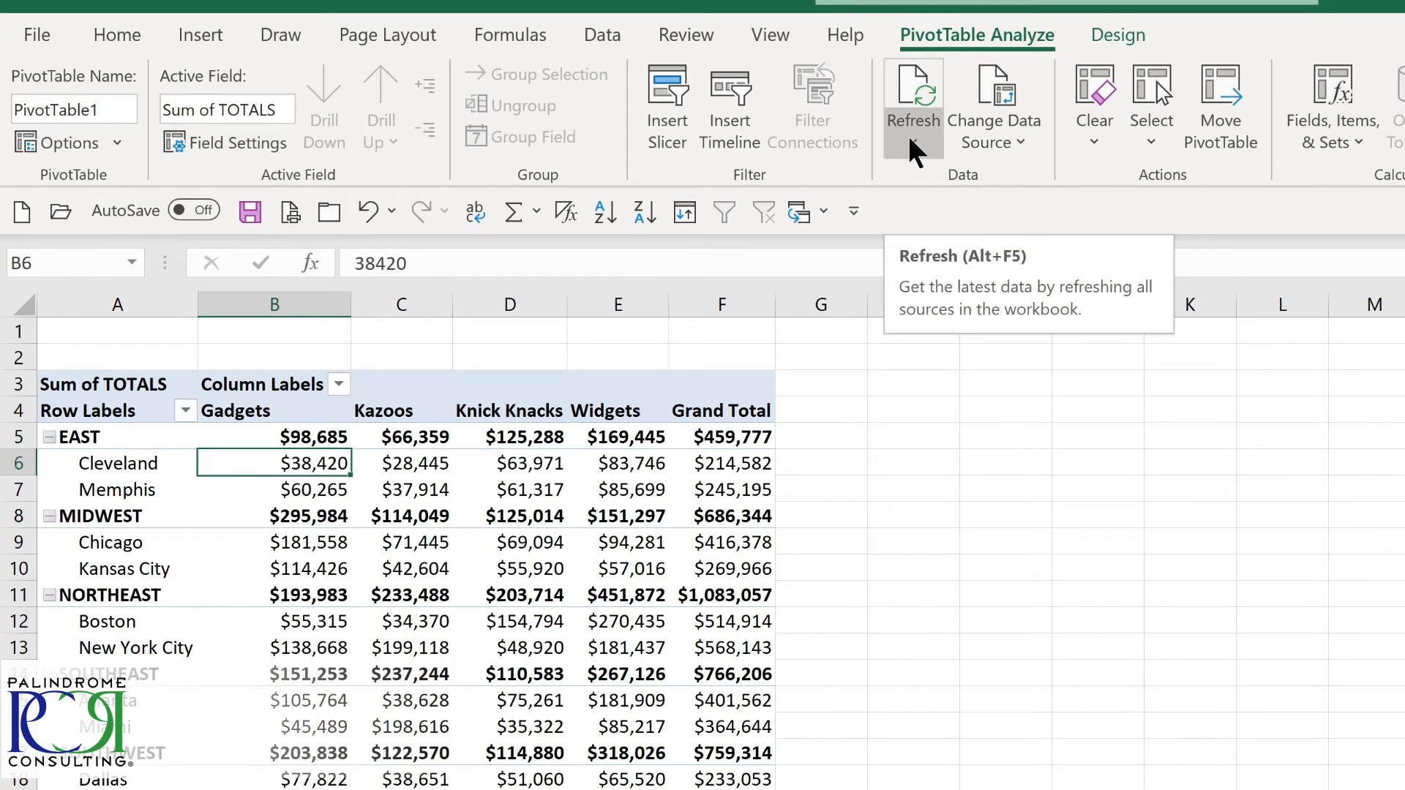
key("alt+F5")
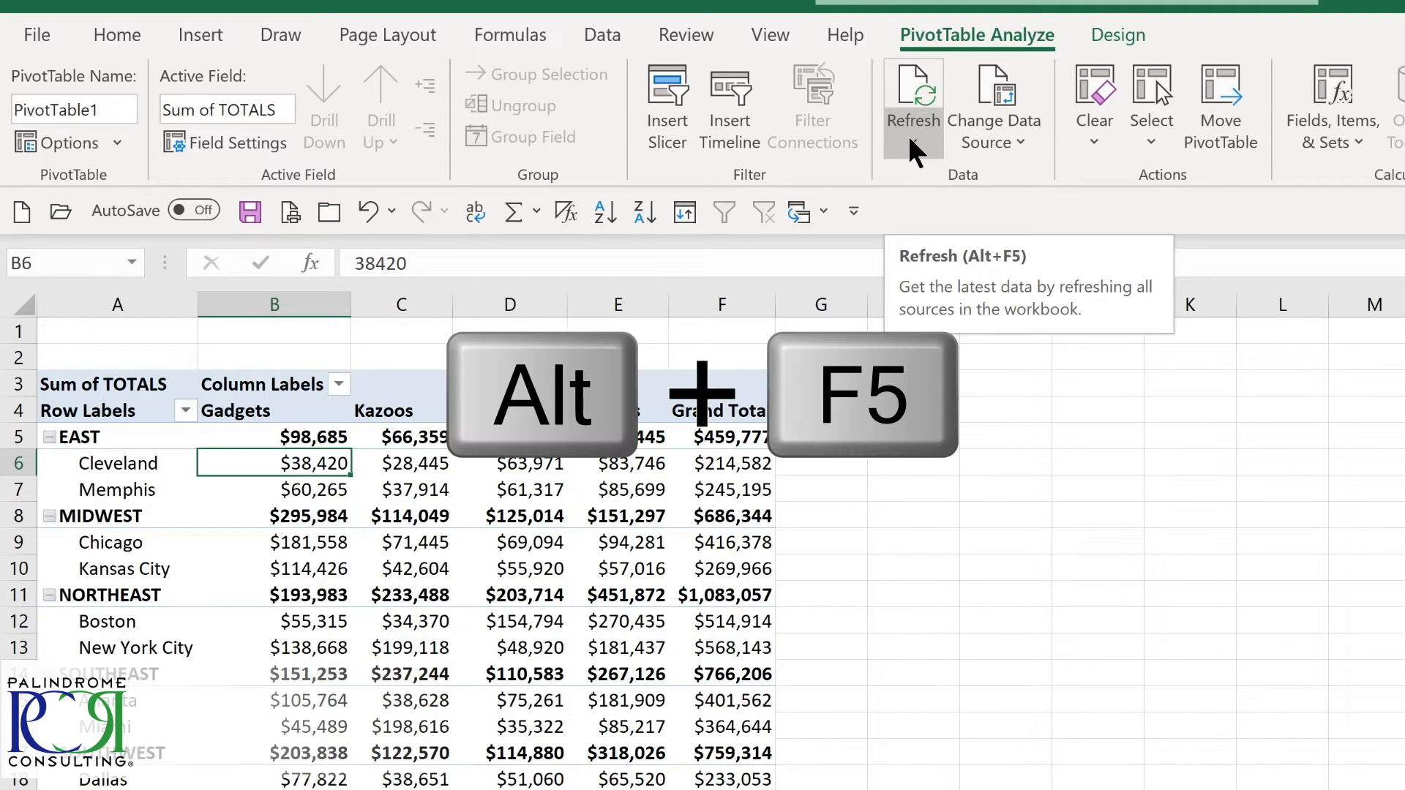
left_click(911, 140)
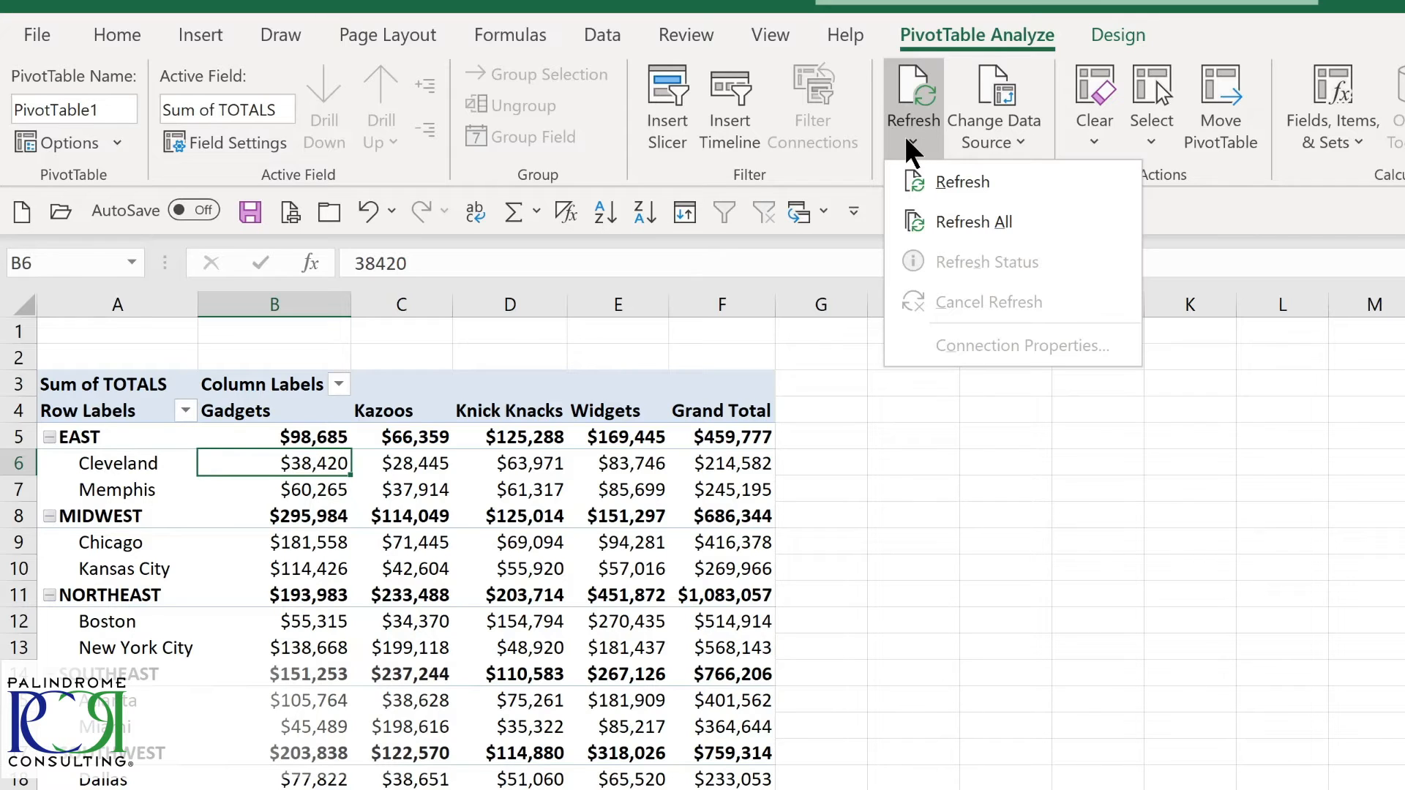
left_click(952, 224)
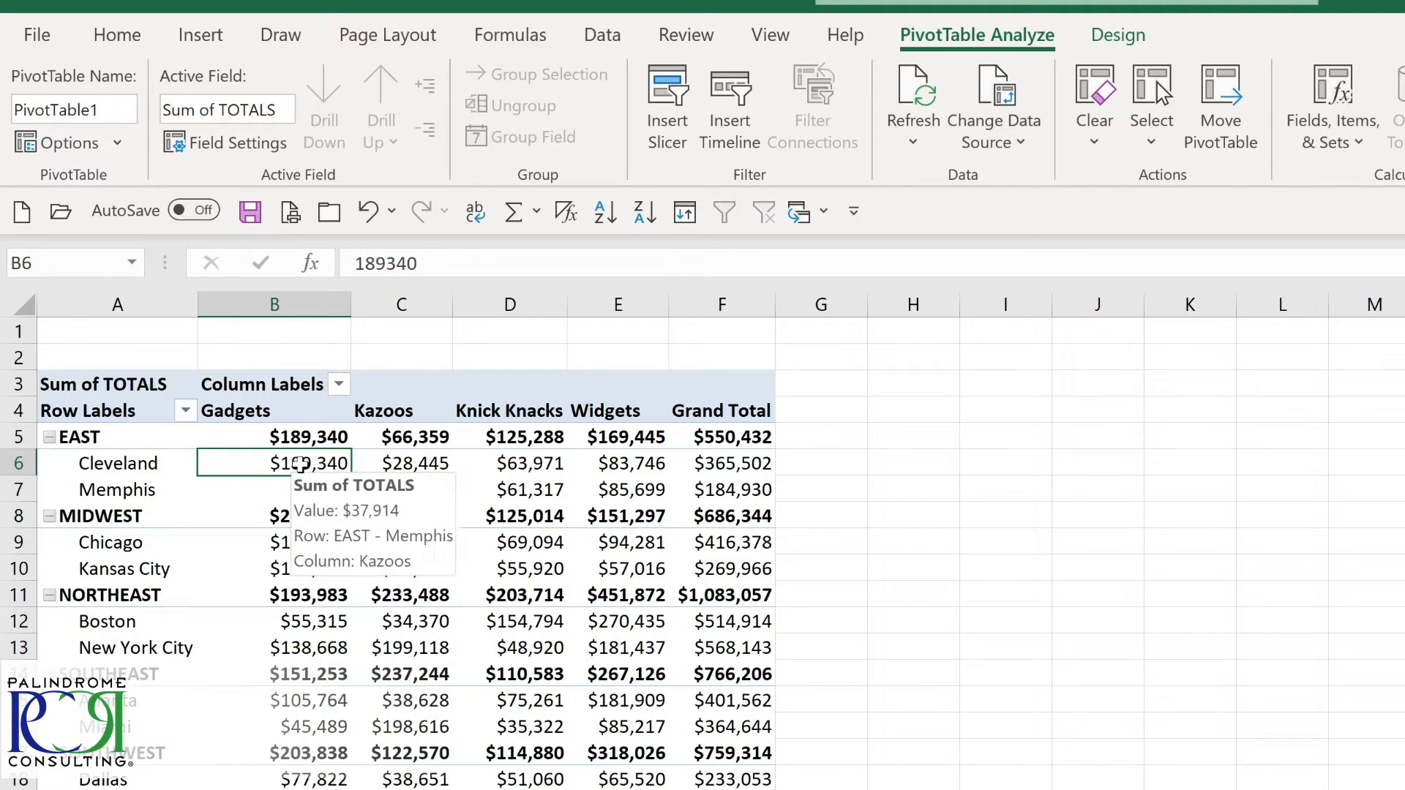
- Review the refreshed Gadgets values for the EAST locations and check the PivotTable's source data range
mouse_move(283, 561)
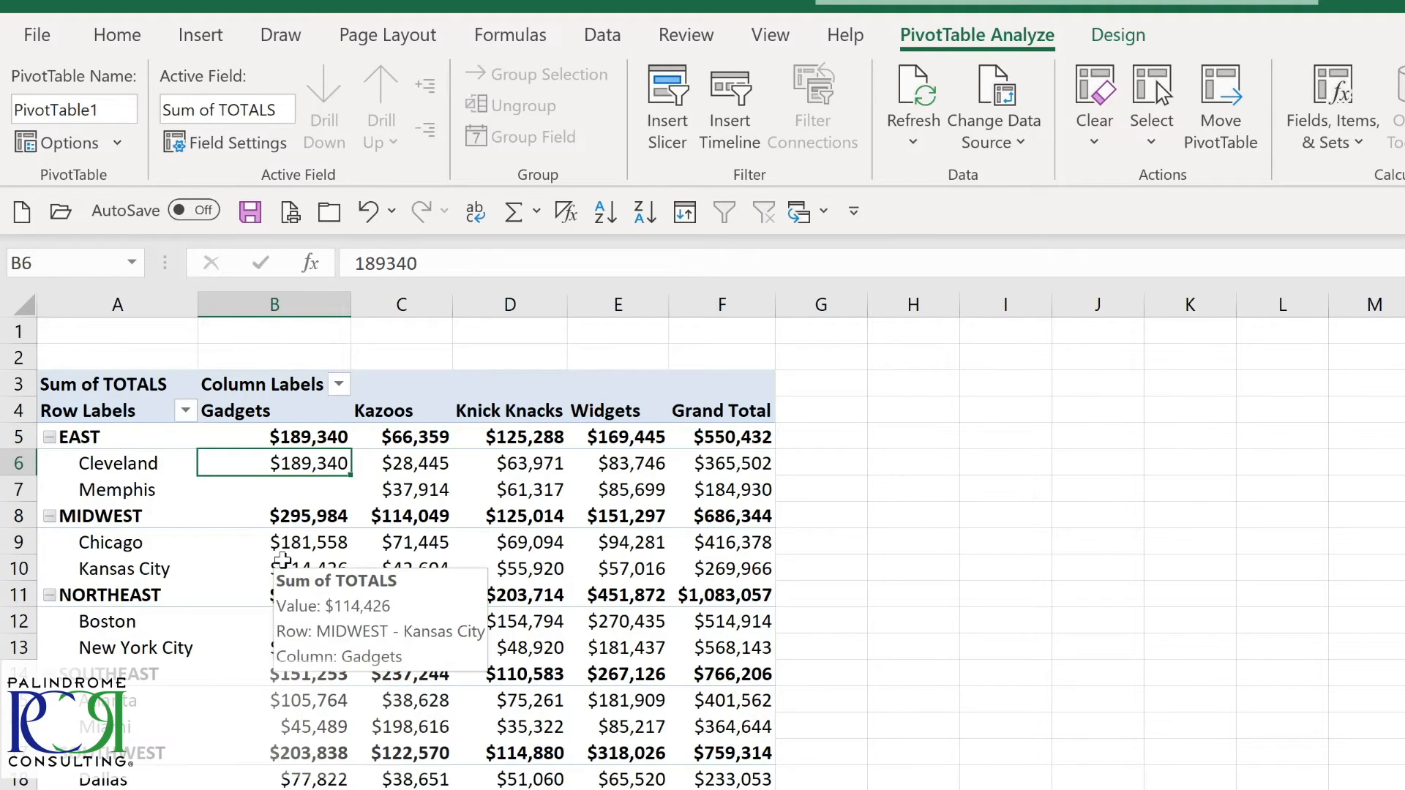
mouse_move(295, 491)
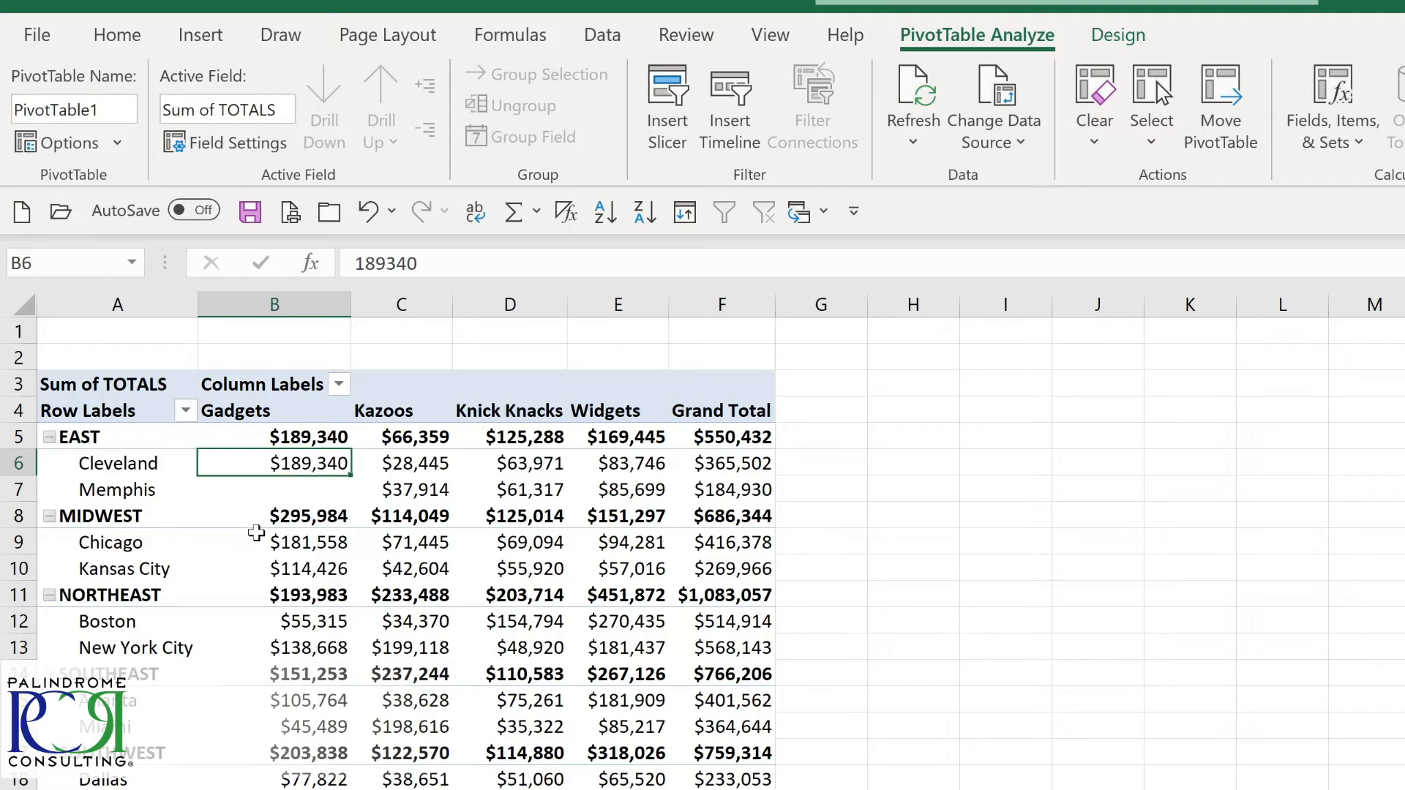
mouse_move(294, 510)
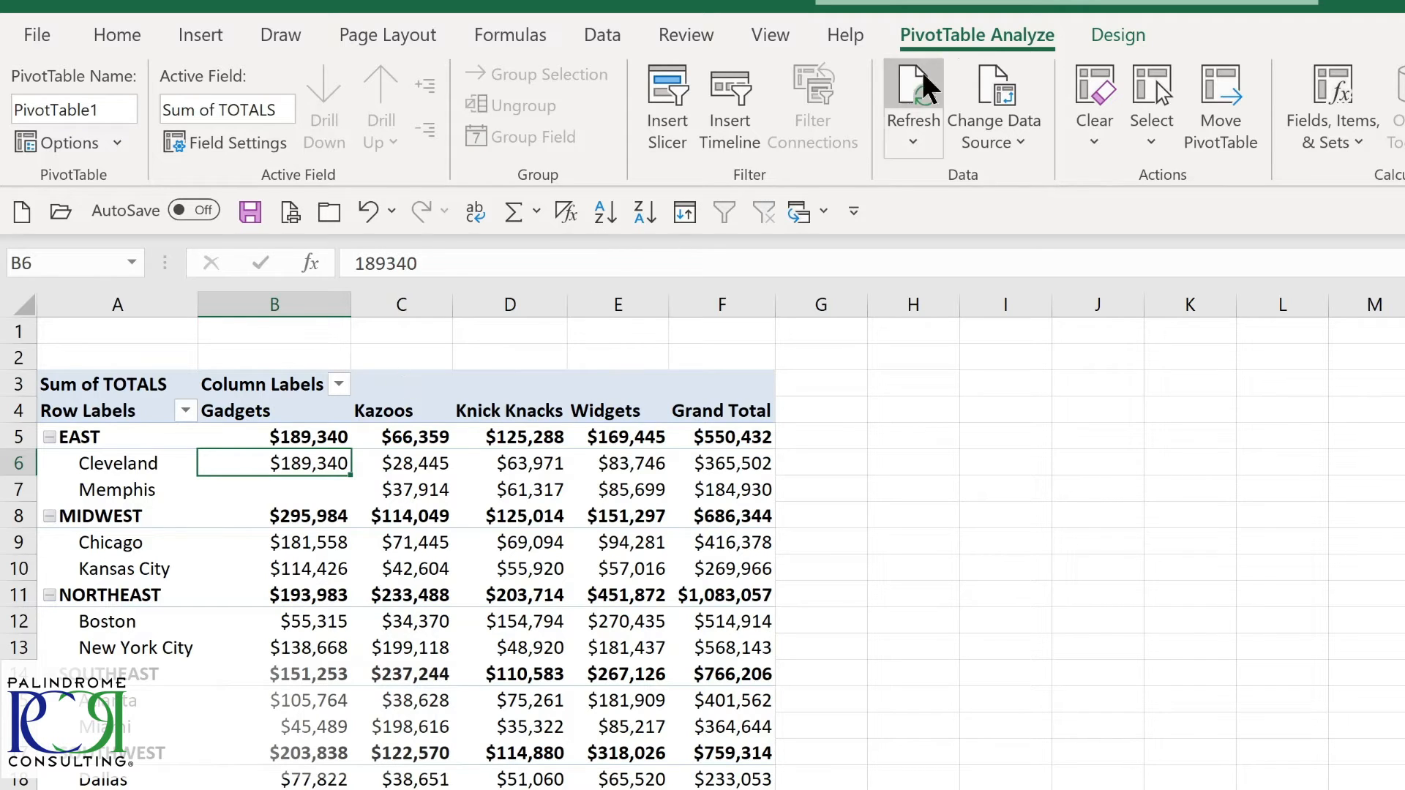
left_click(1010, 152)
left_click(1003, 170)
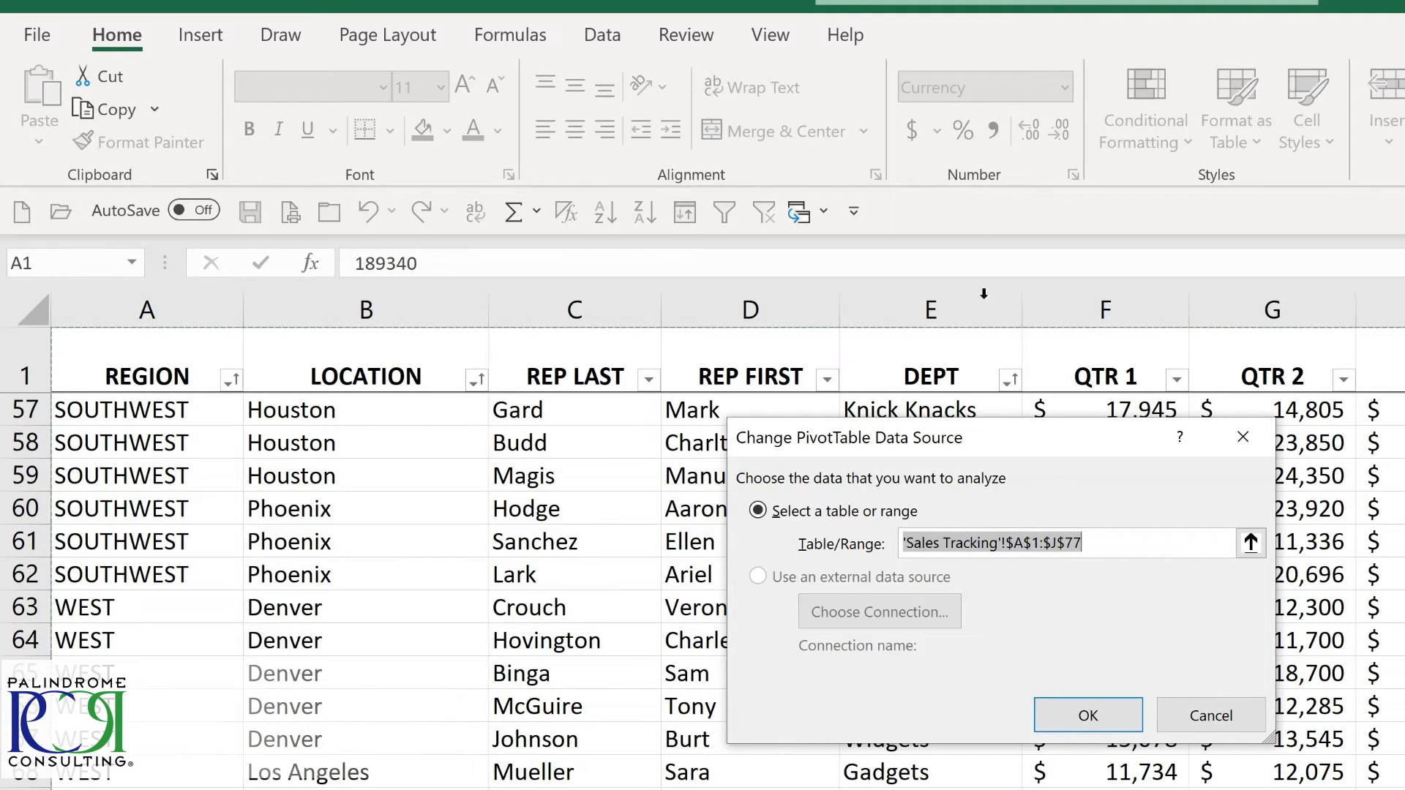
left_click(1102, 710)
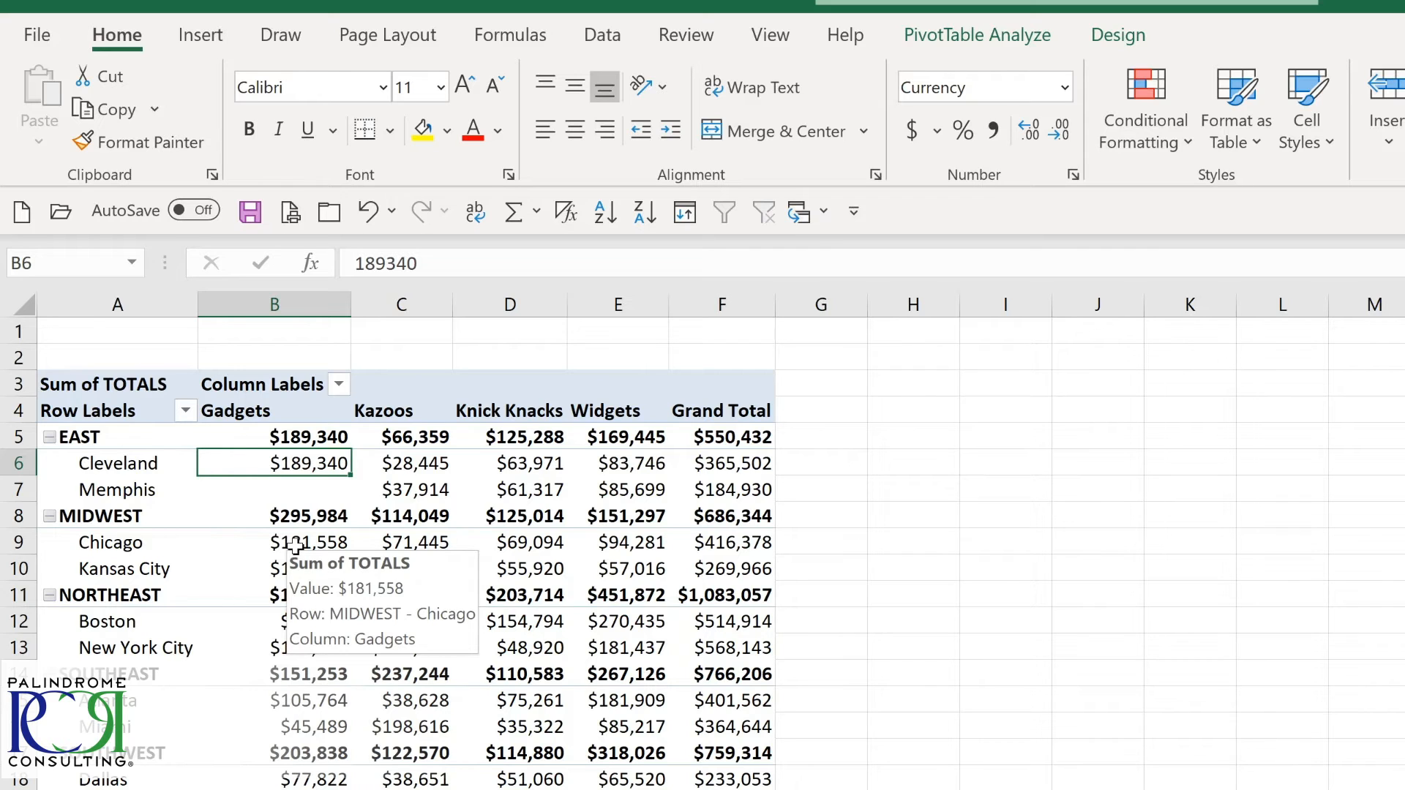
- Drill down into the Chicago Gadgets total to show its underlying detail records
double_click(295, 544)
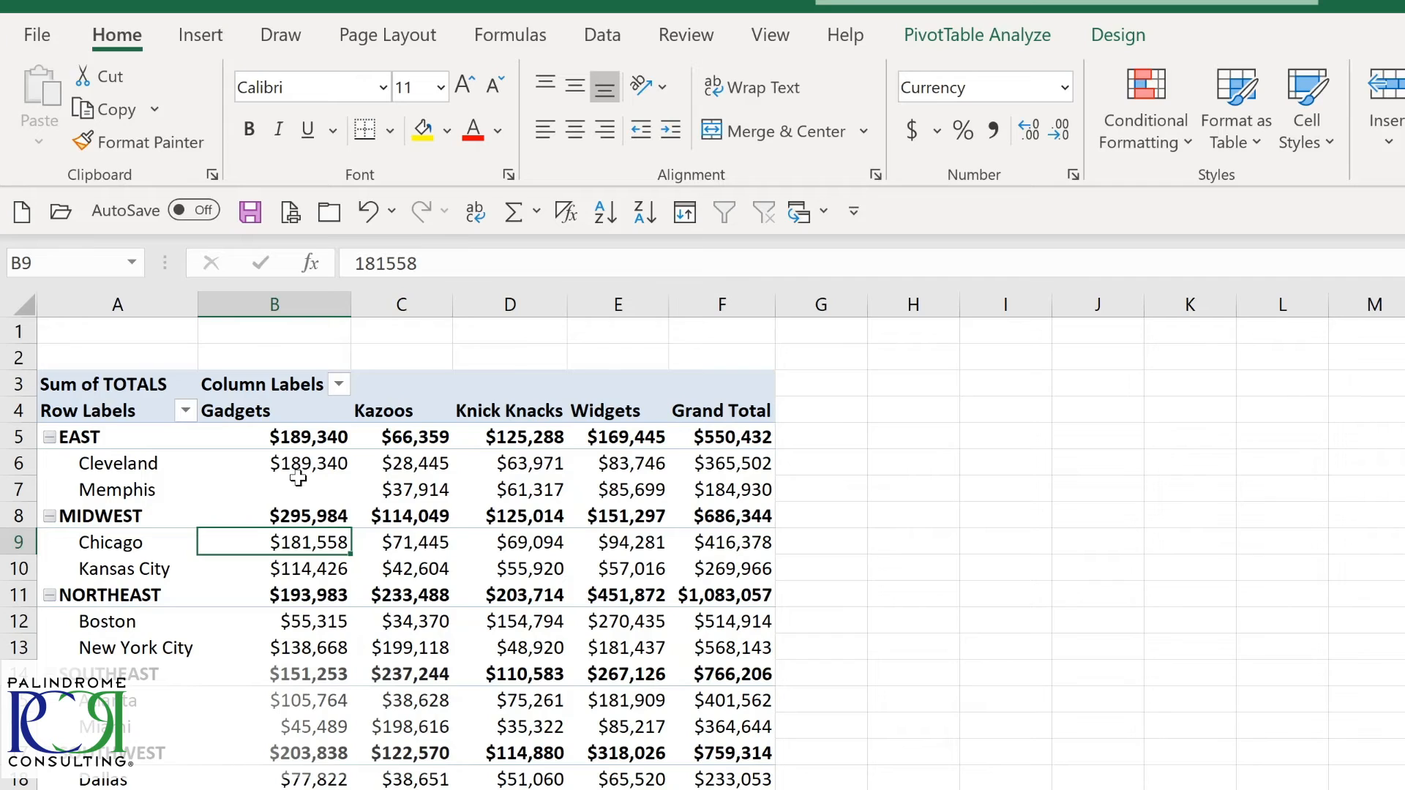
- Collapse the EAST region in the PivotTable to hide its individual locations
mouse_move(298, 478)
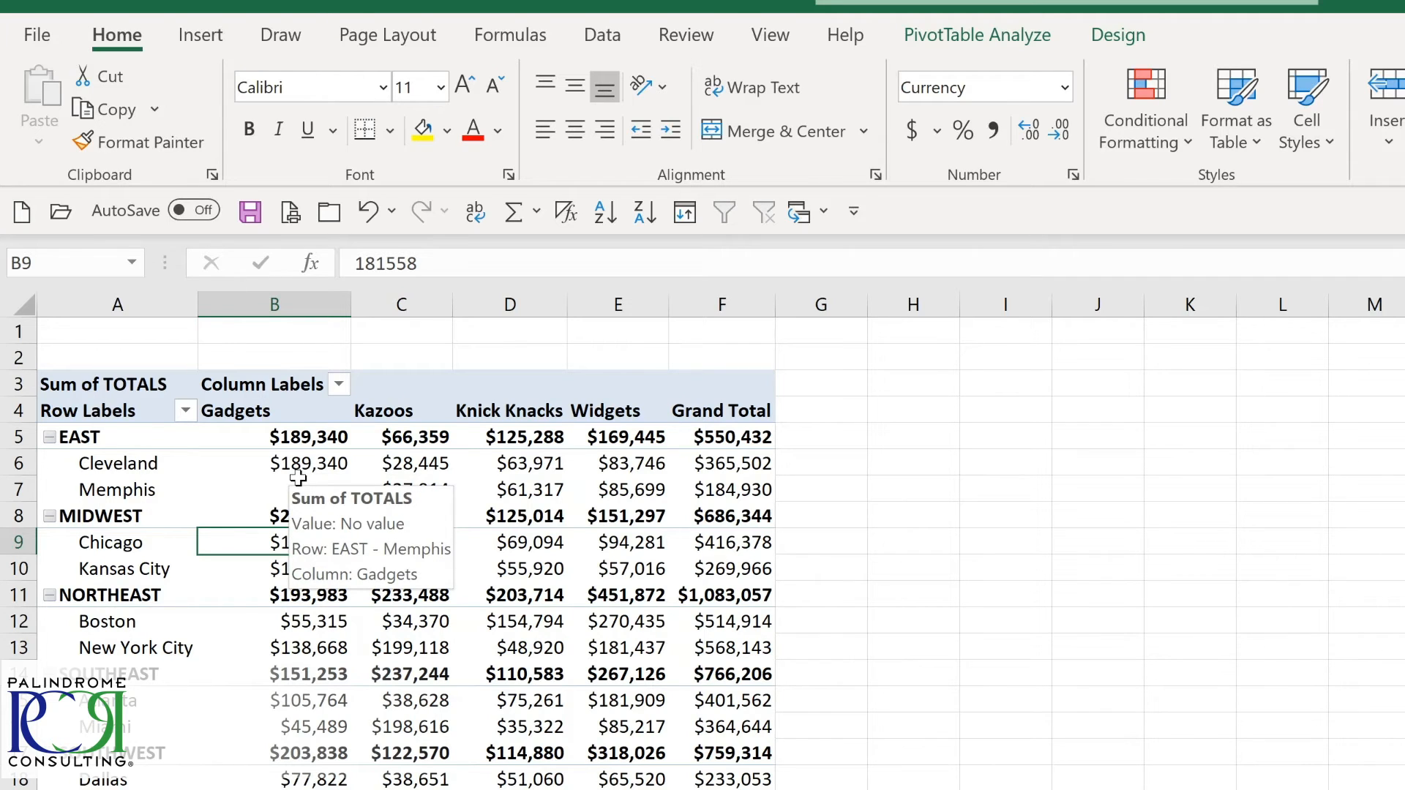
mouse_move(116, 468)
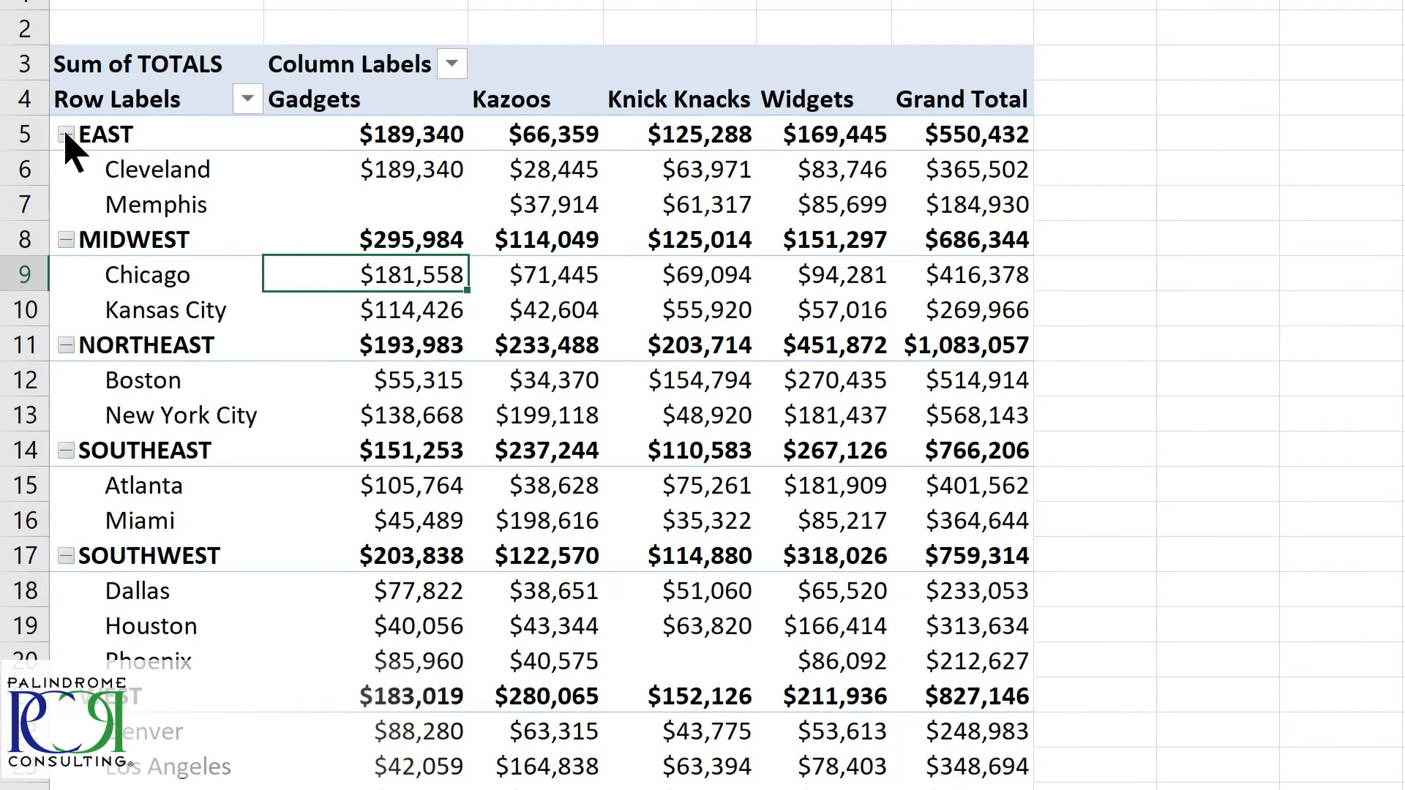
left_click(66, 135)
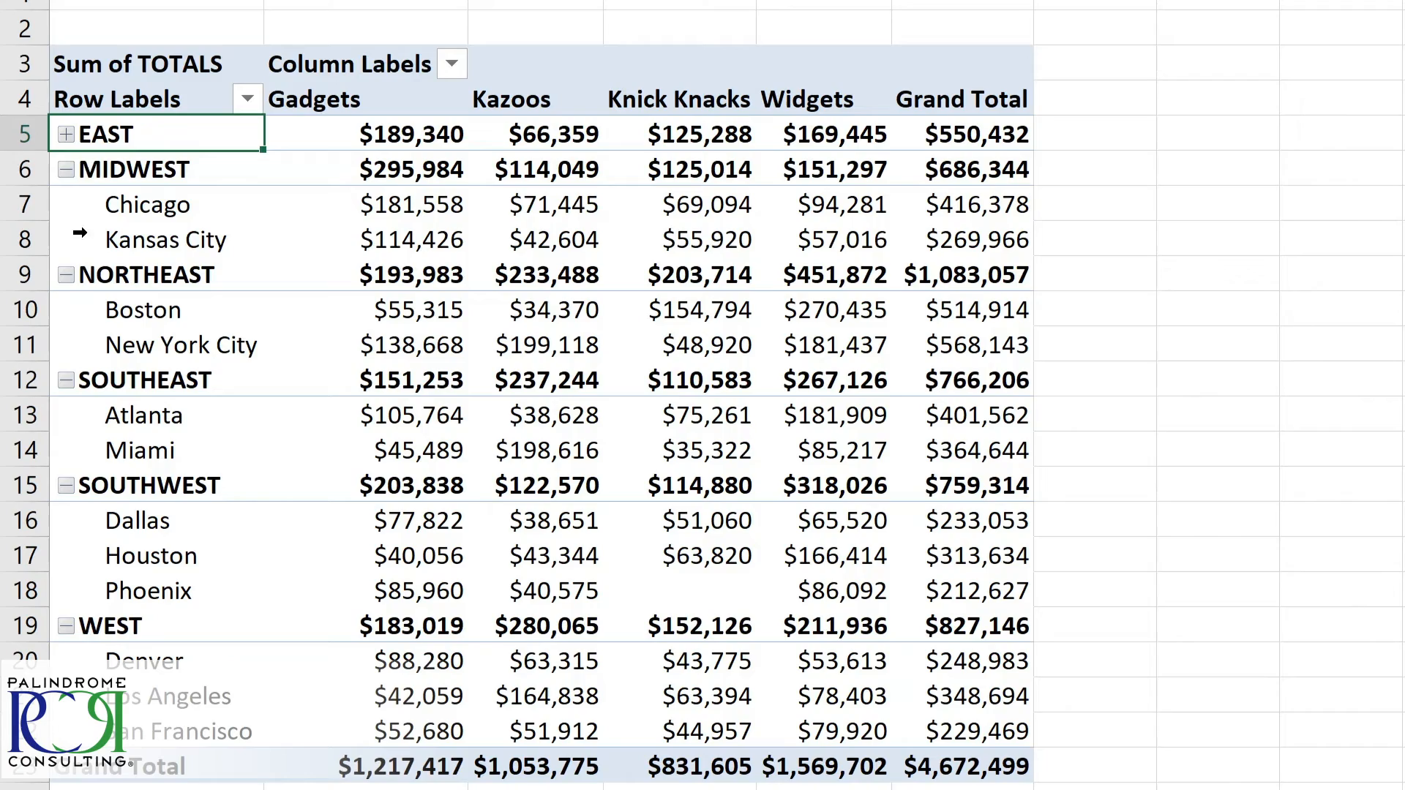
- Expand the EAST region again and collapse every item of the REGION field at once
left_click(66, 134)
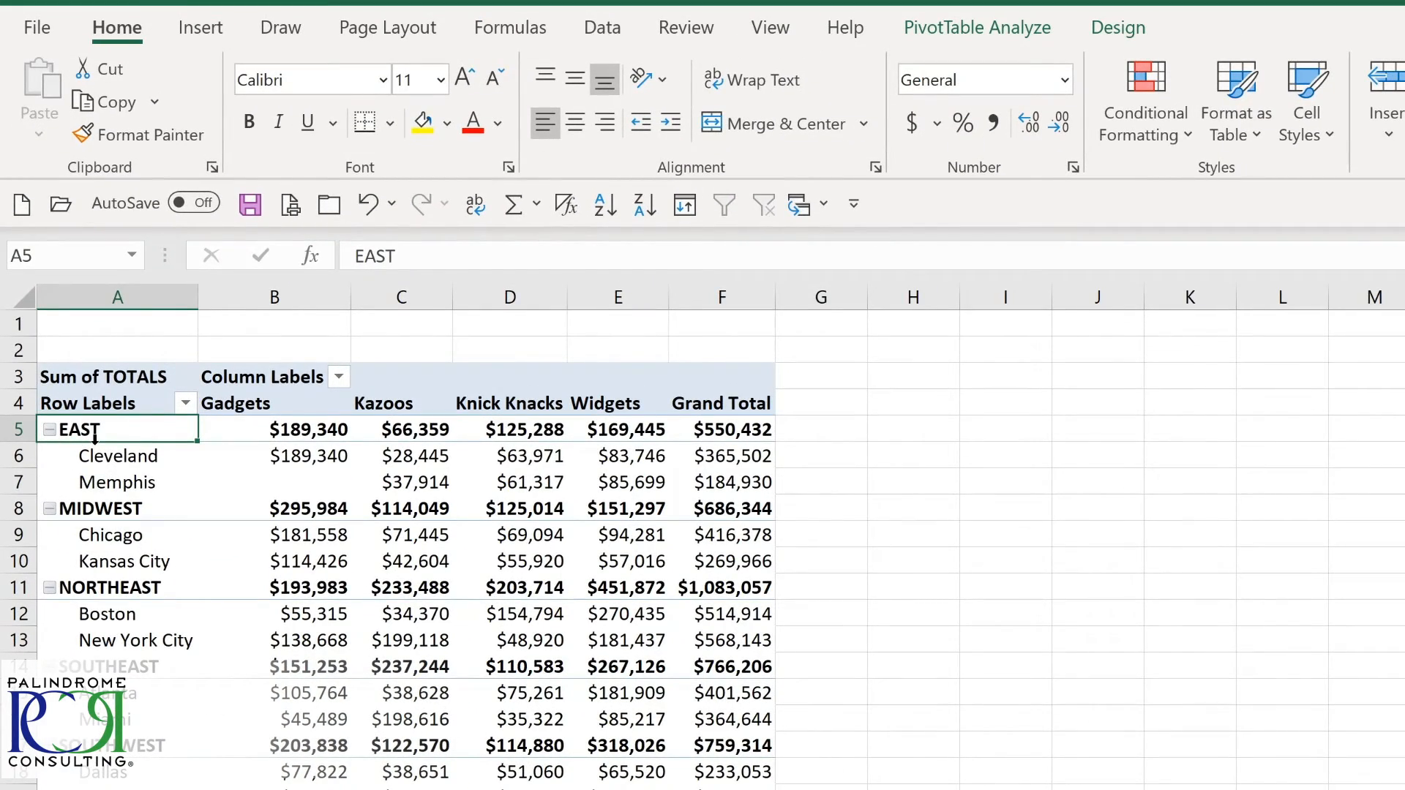
left_click(947, 33)
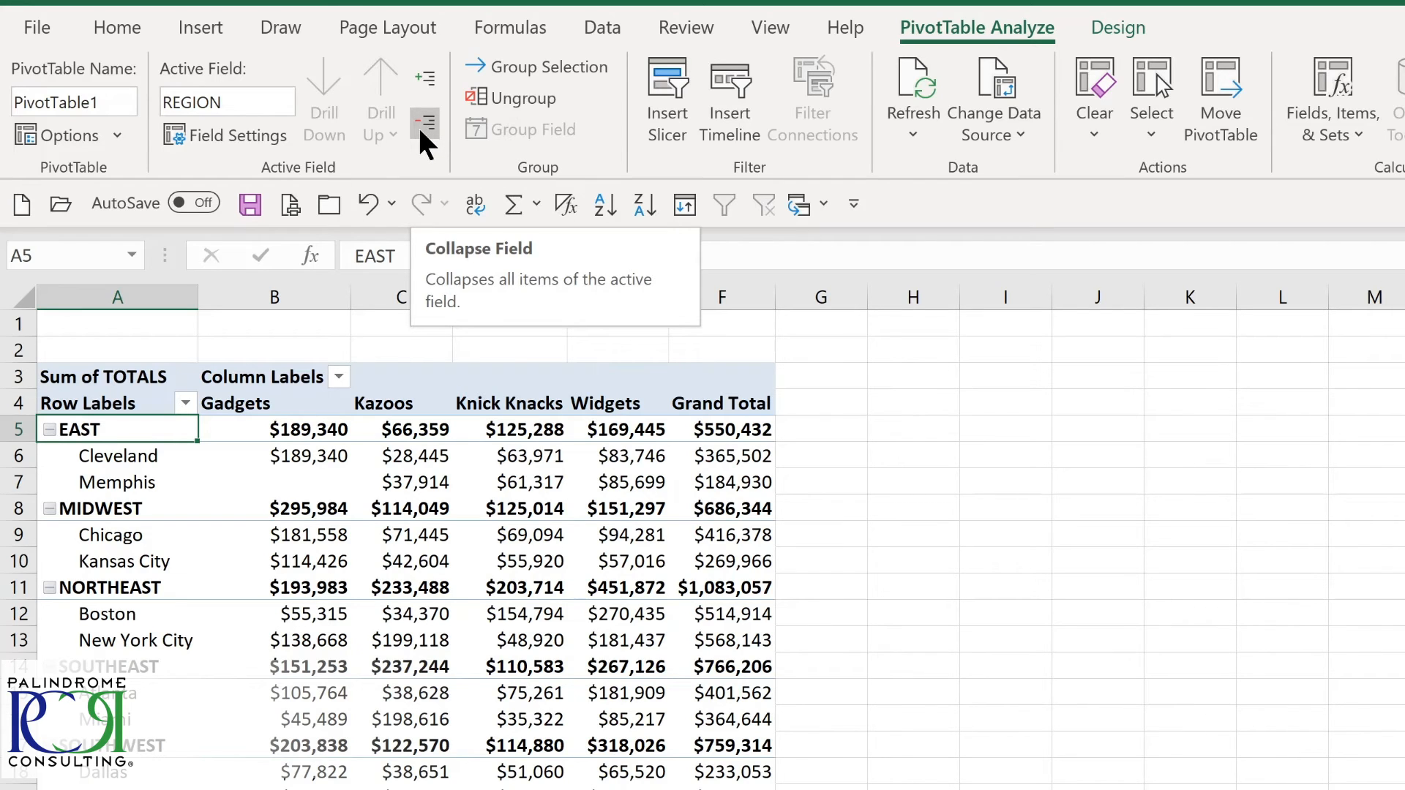
left_click(423, 144)
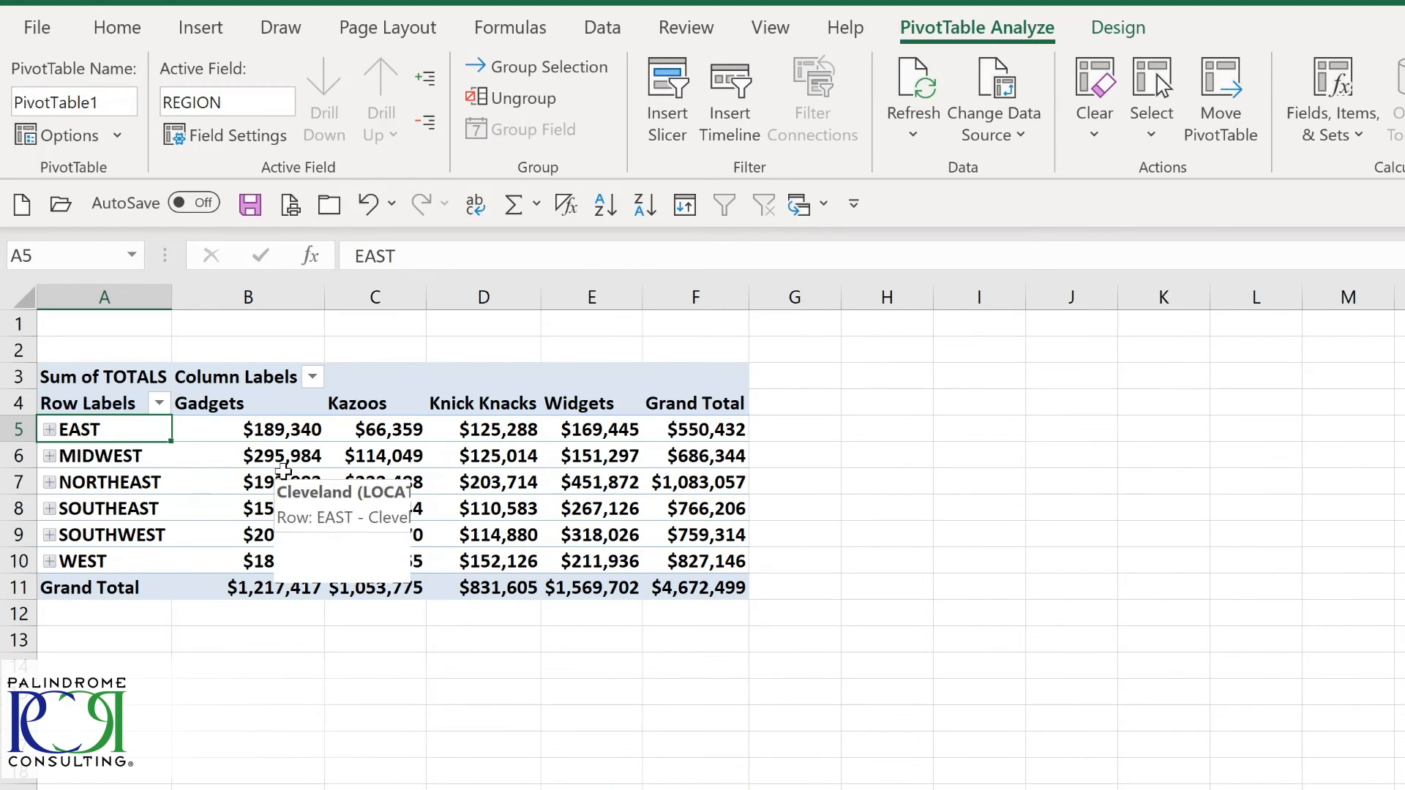
- Expand the entire REGION field to show the locations under every region
mouse_move(265, 459)
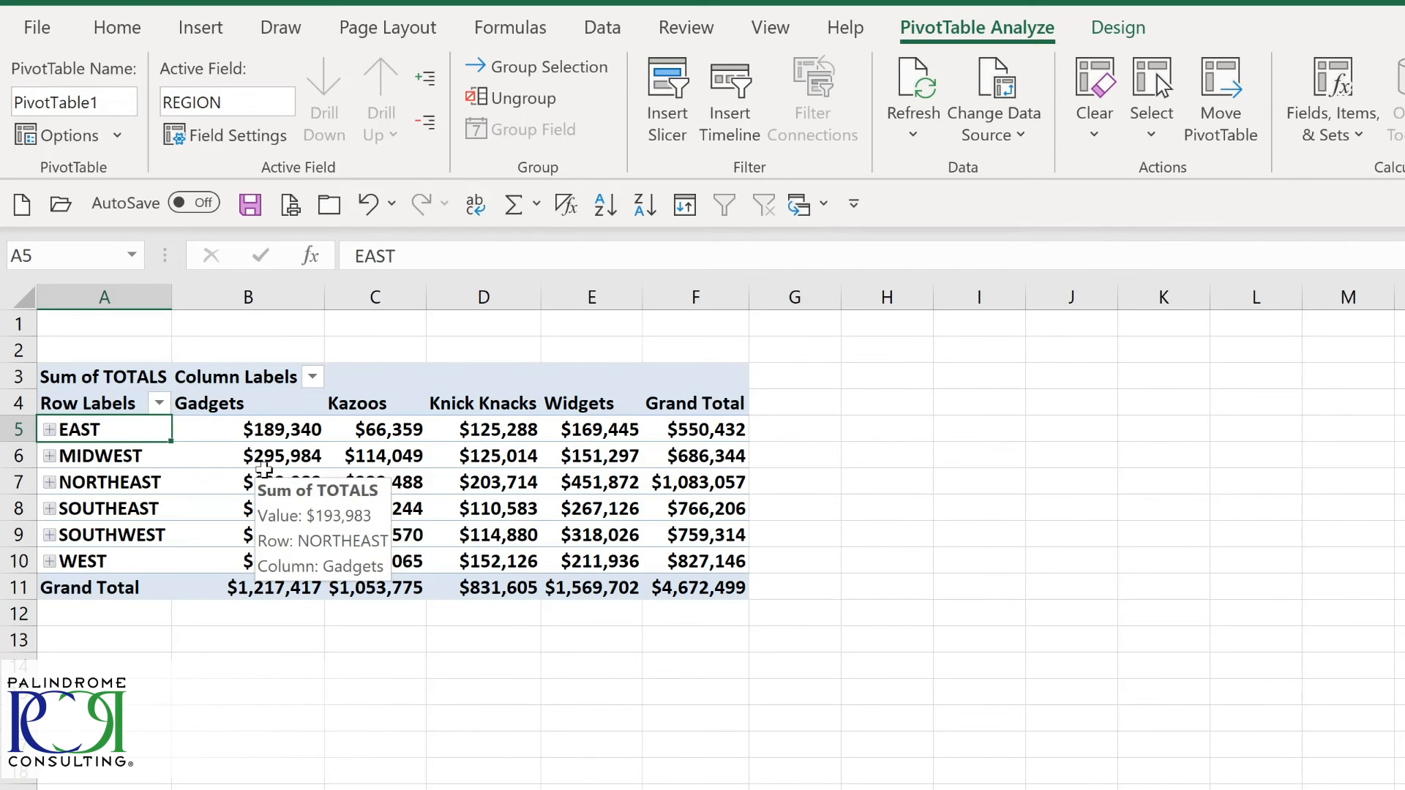
left_click(427, 78)
mouse_move(338, 458)
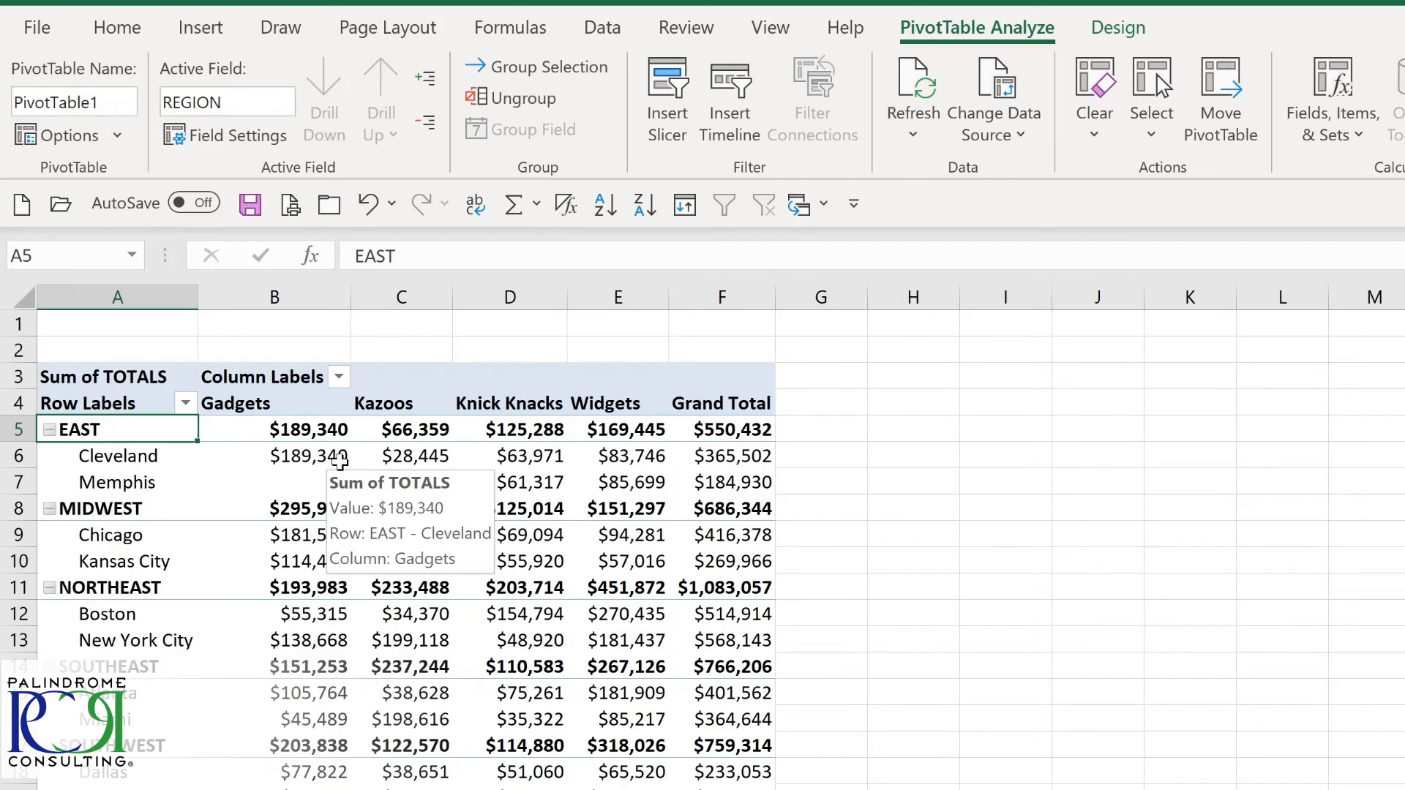
- Apply the blue PivotTable style from the first row of the Medium group
left_click(1127, 24)
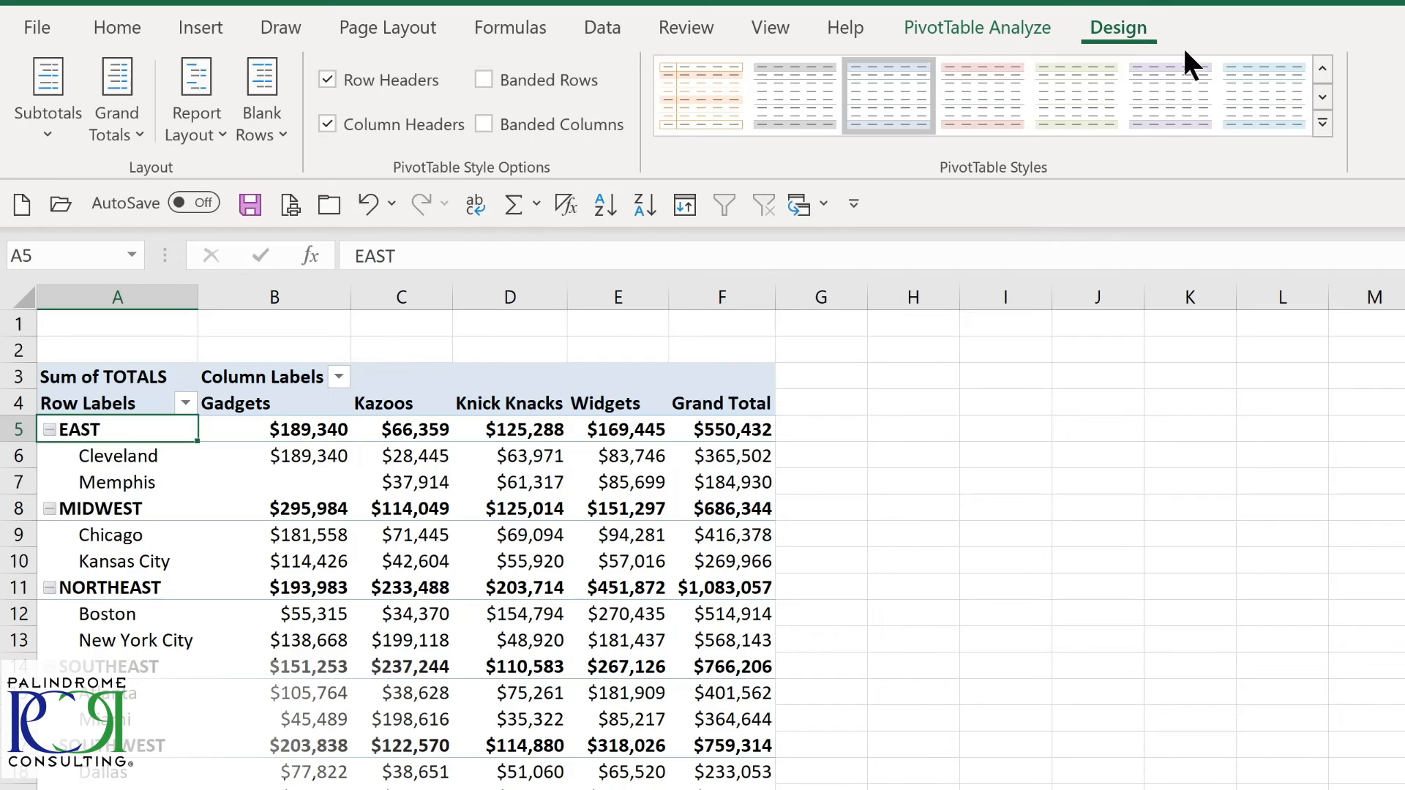
left_click(1322, 122)
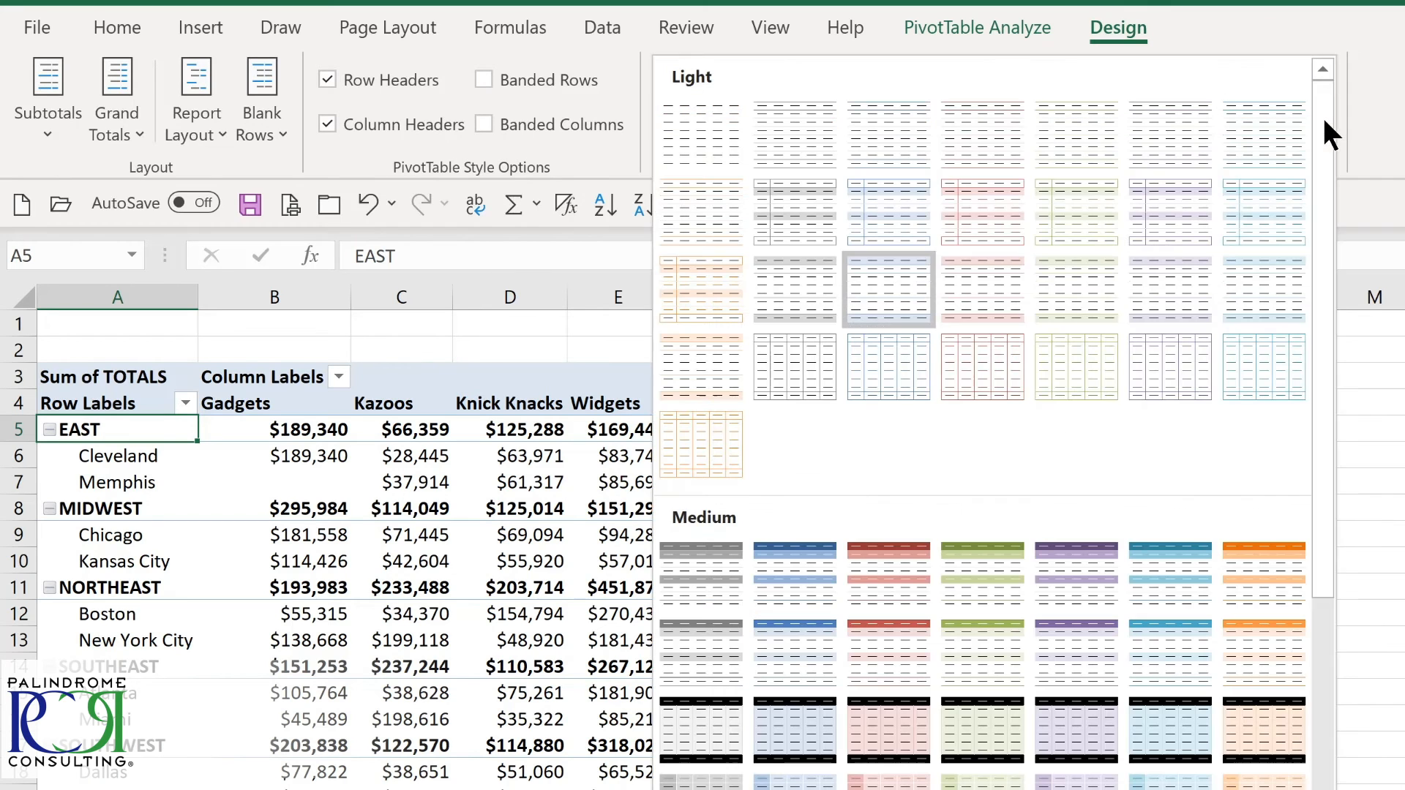
left_click(767, 589)
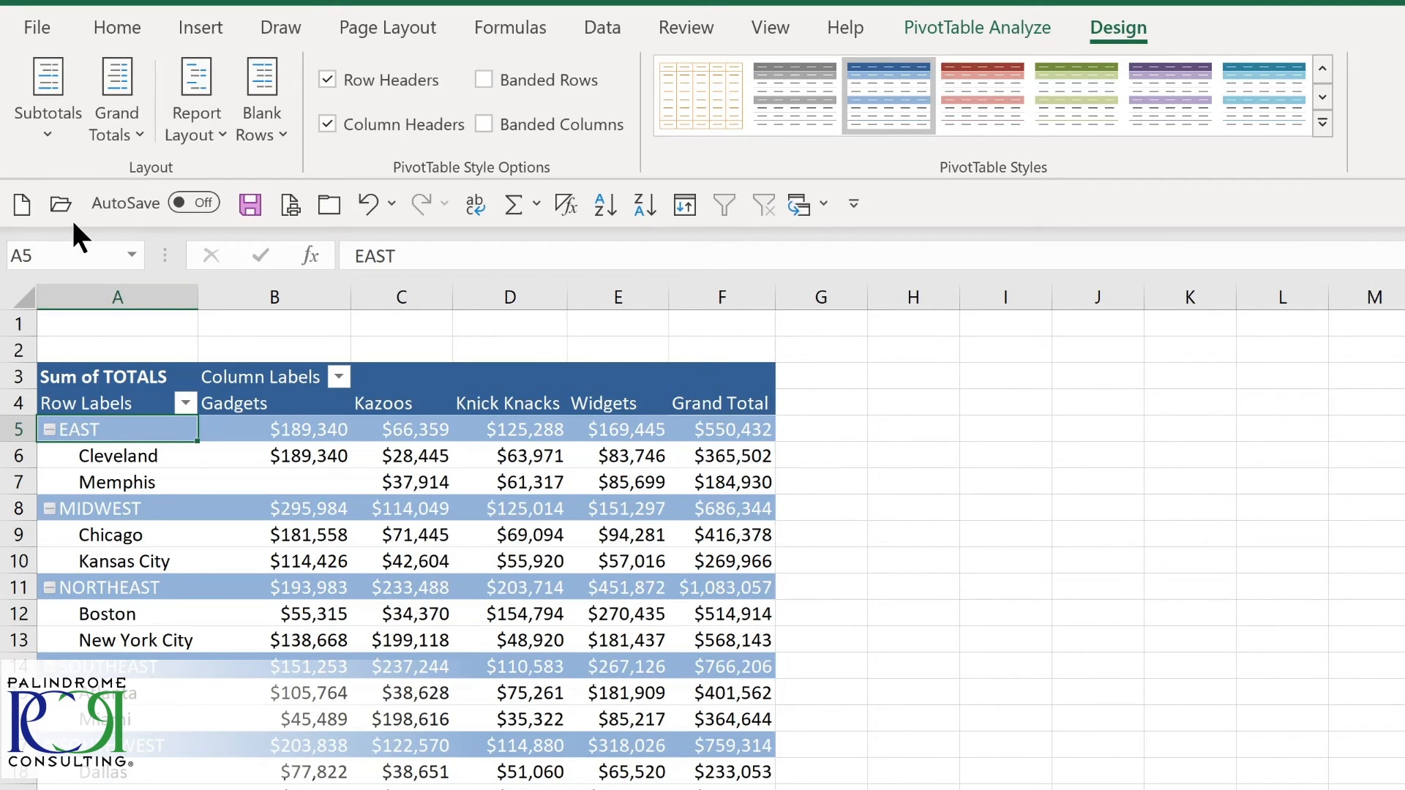
- Show all subtotals at the bottom of each group and look over the grand total and report layout choices
left_click(54, 137)
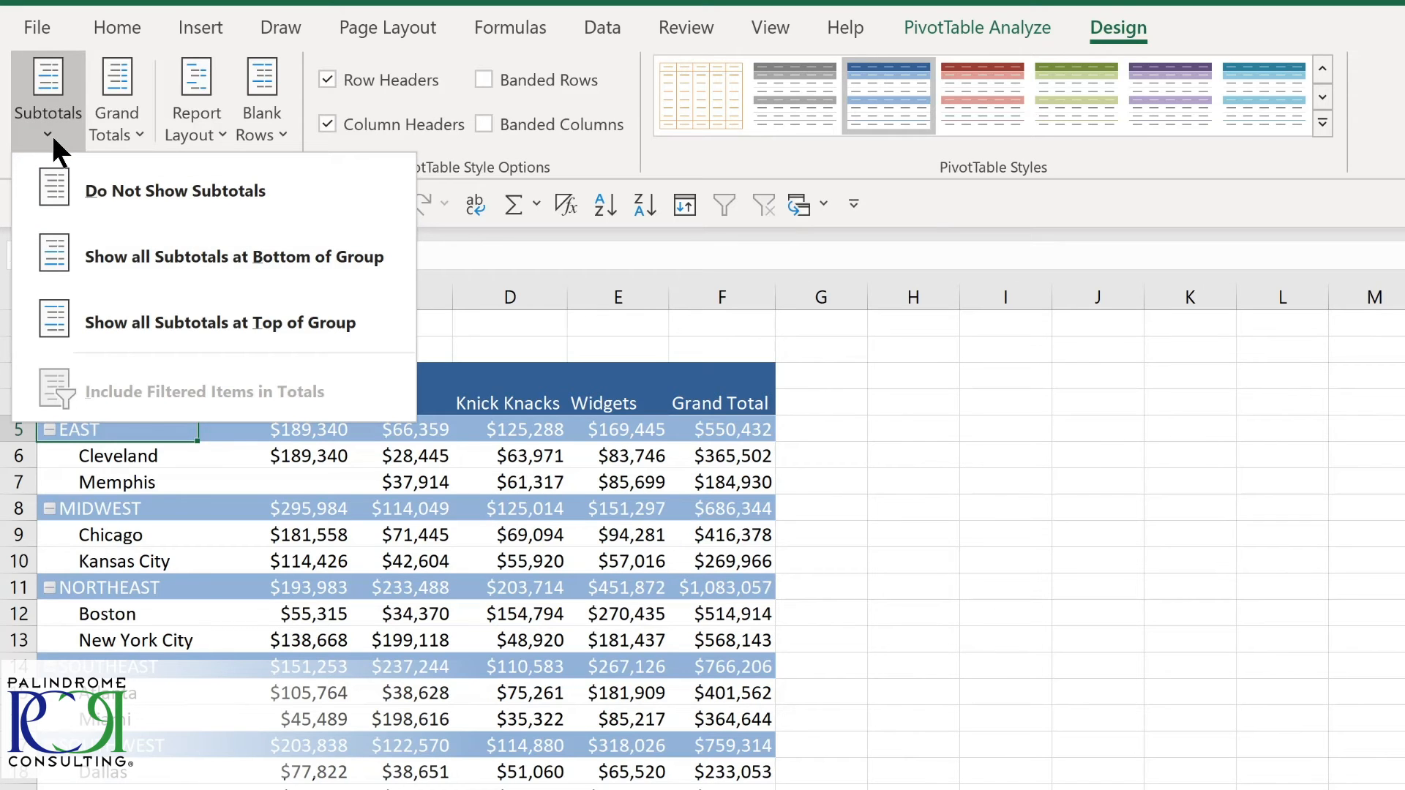
left_click(139, 267)
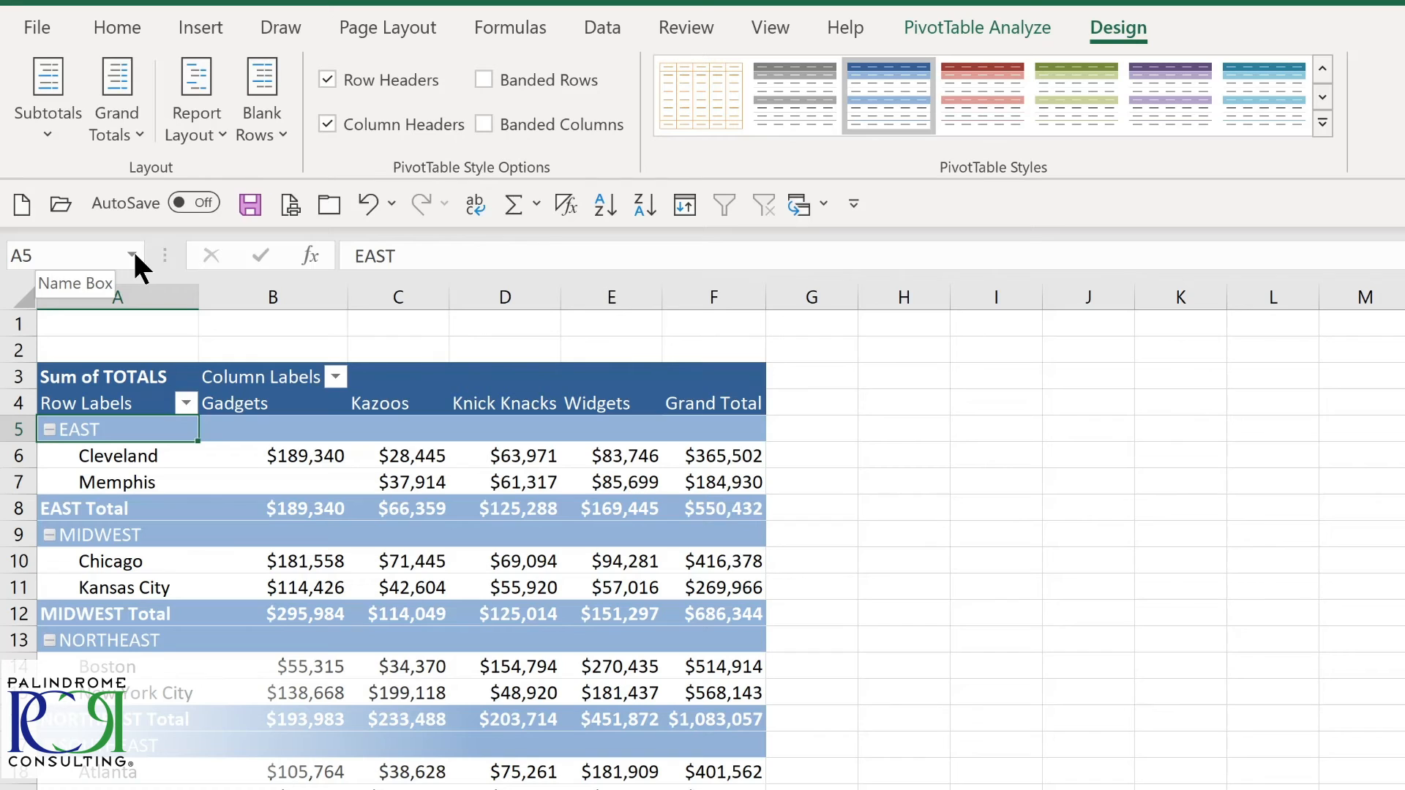
left_click(117, 128)
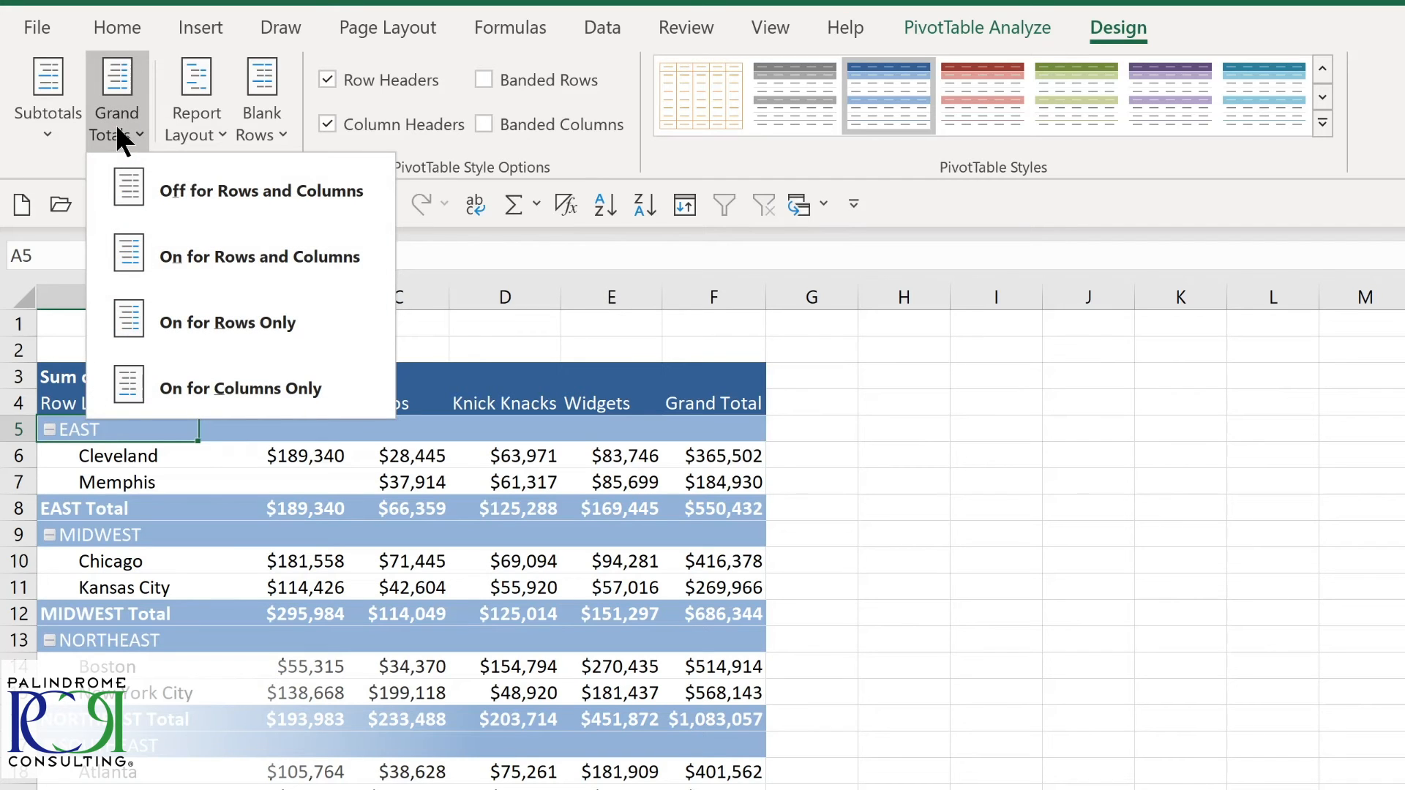
left_click(216, 135)
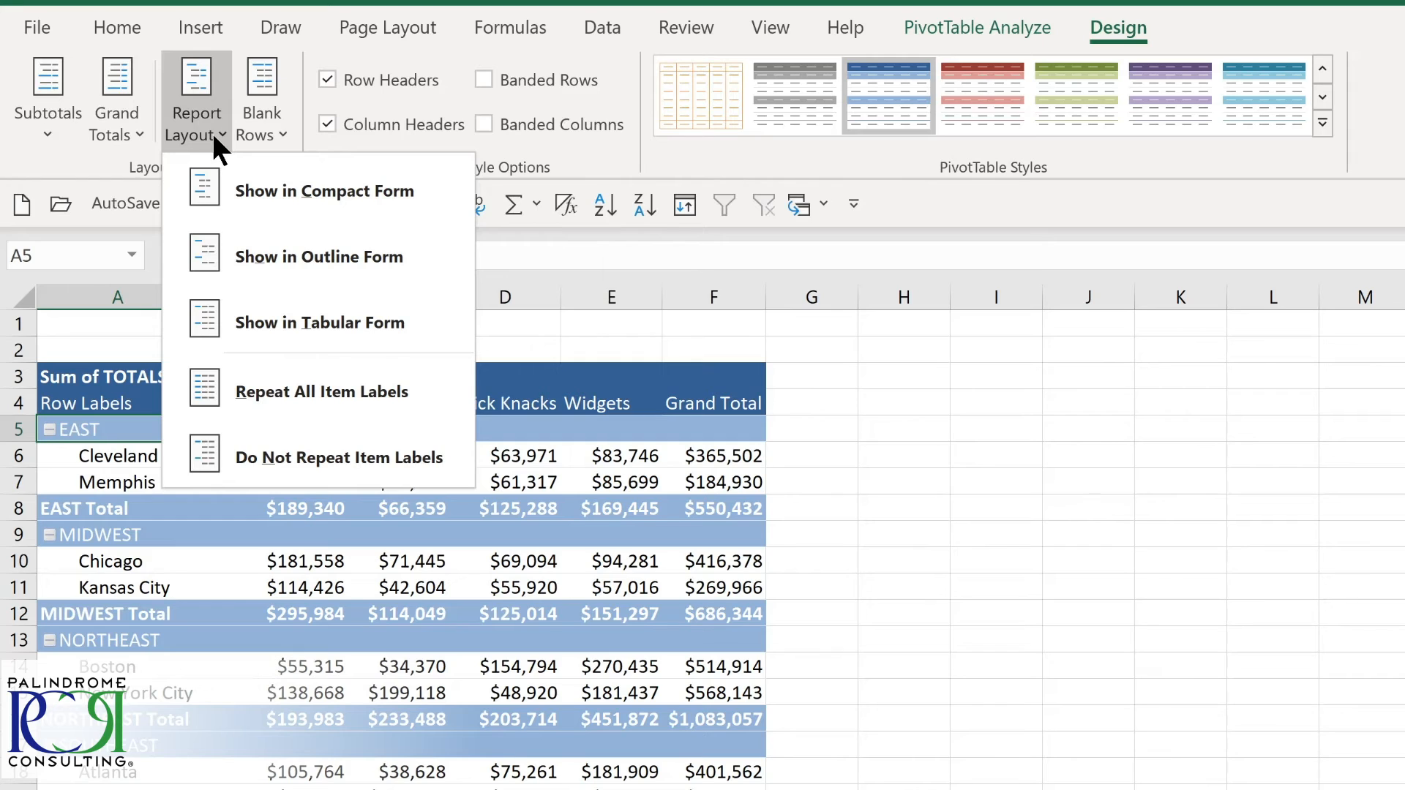
left_click(215, 136)
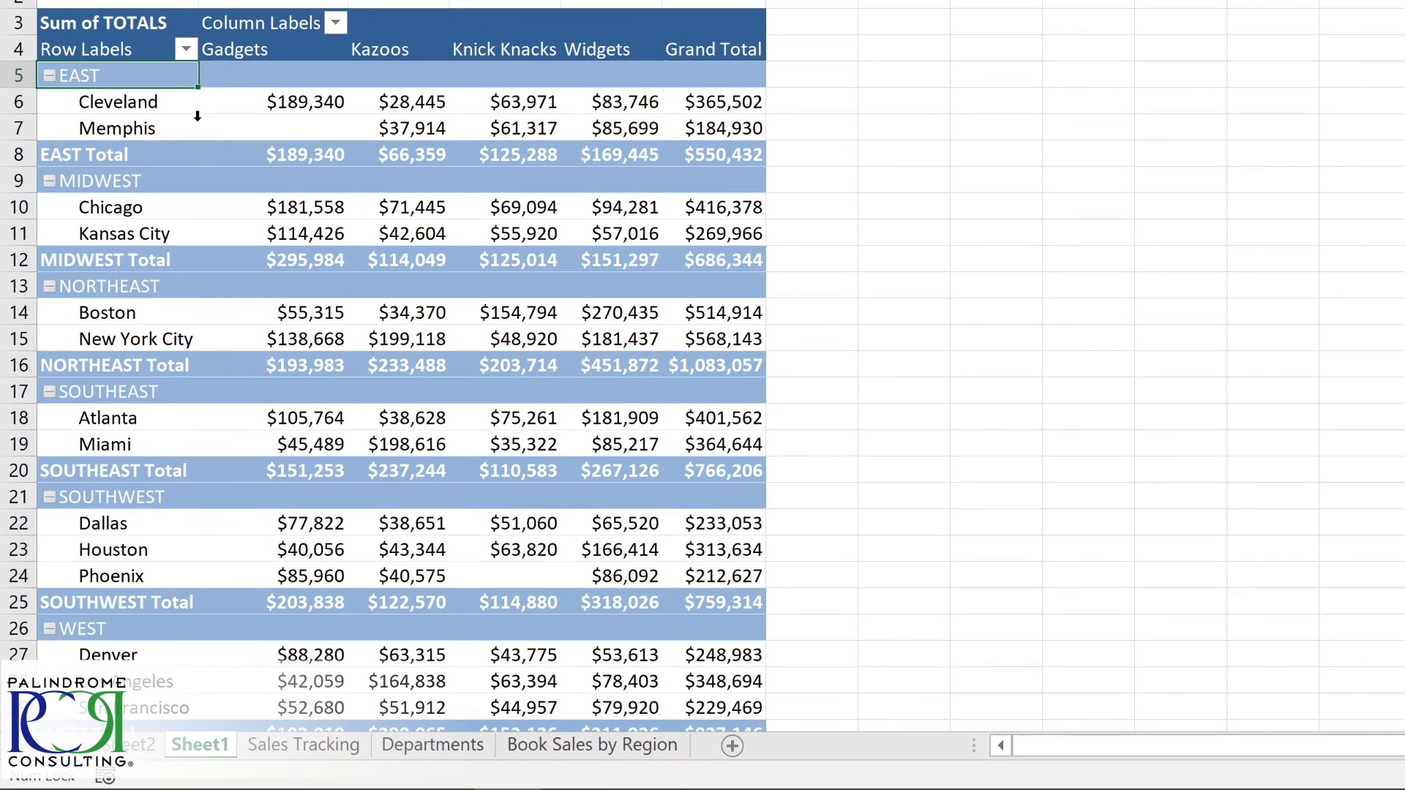
- Filter the PivotTable's row labels to only the EAST, MIDWEST and NORTHEAST regions
left_click(187, 48)
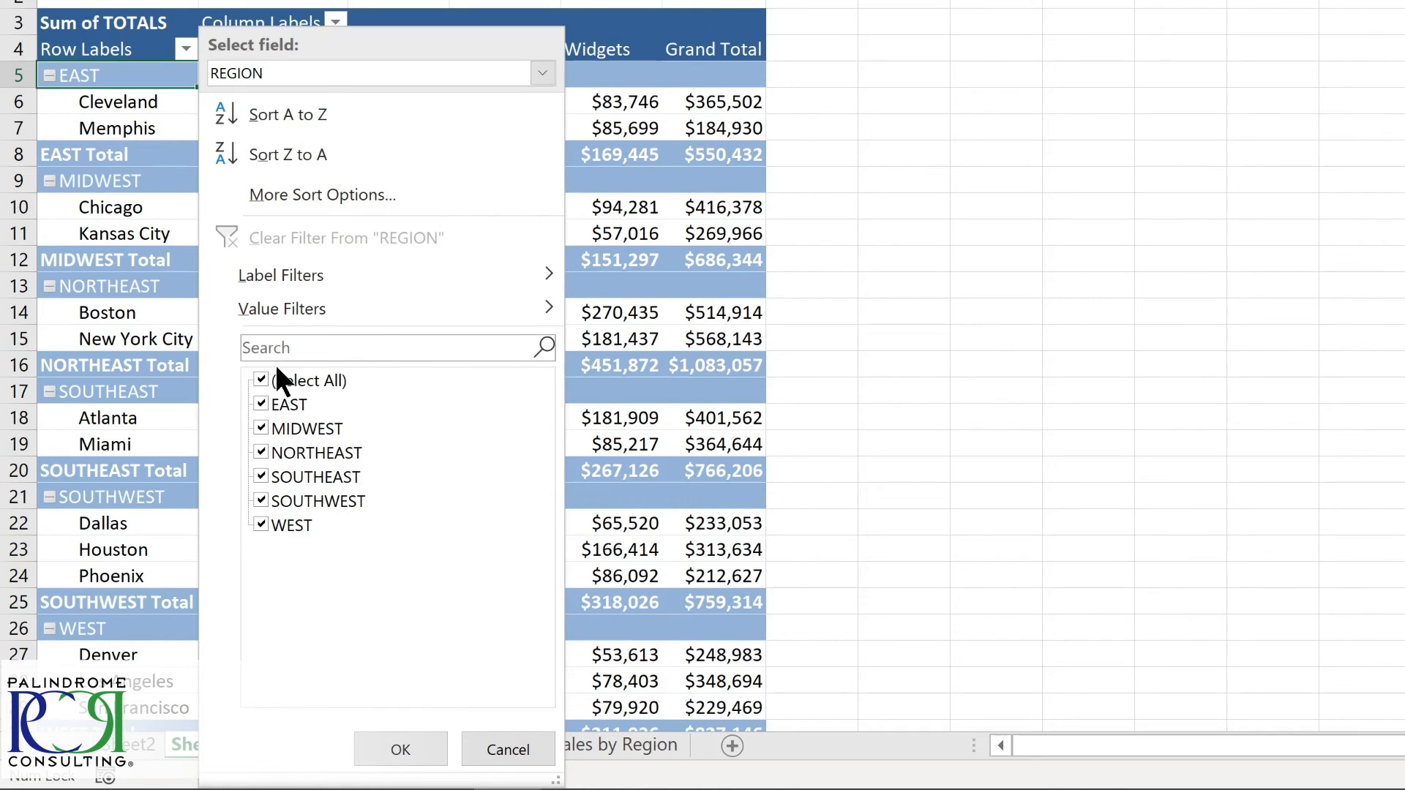
left_click(258, 375)
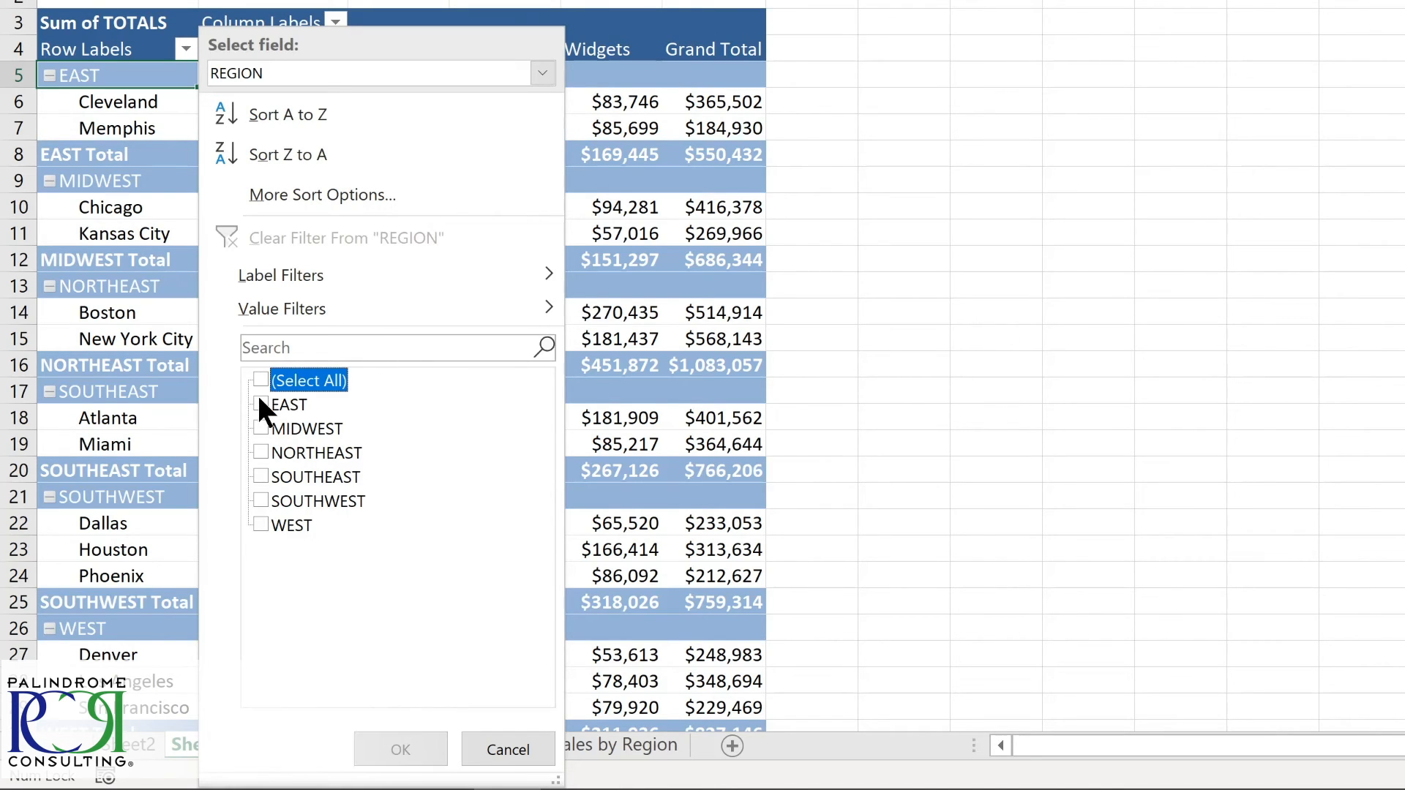
left_click(260, 404)
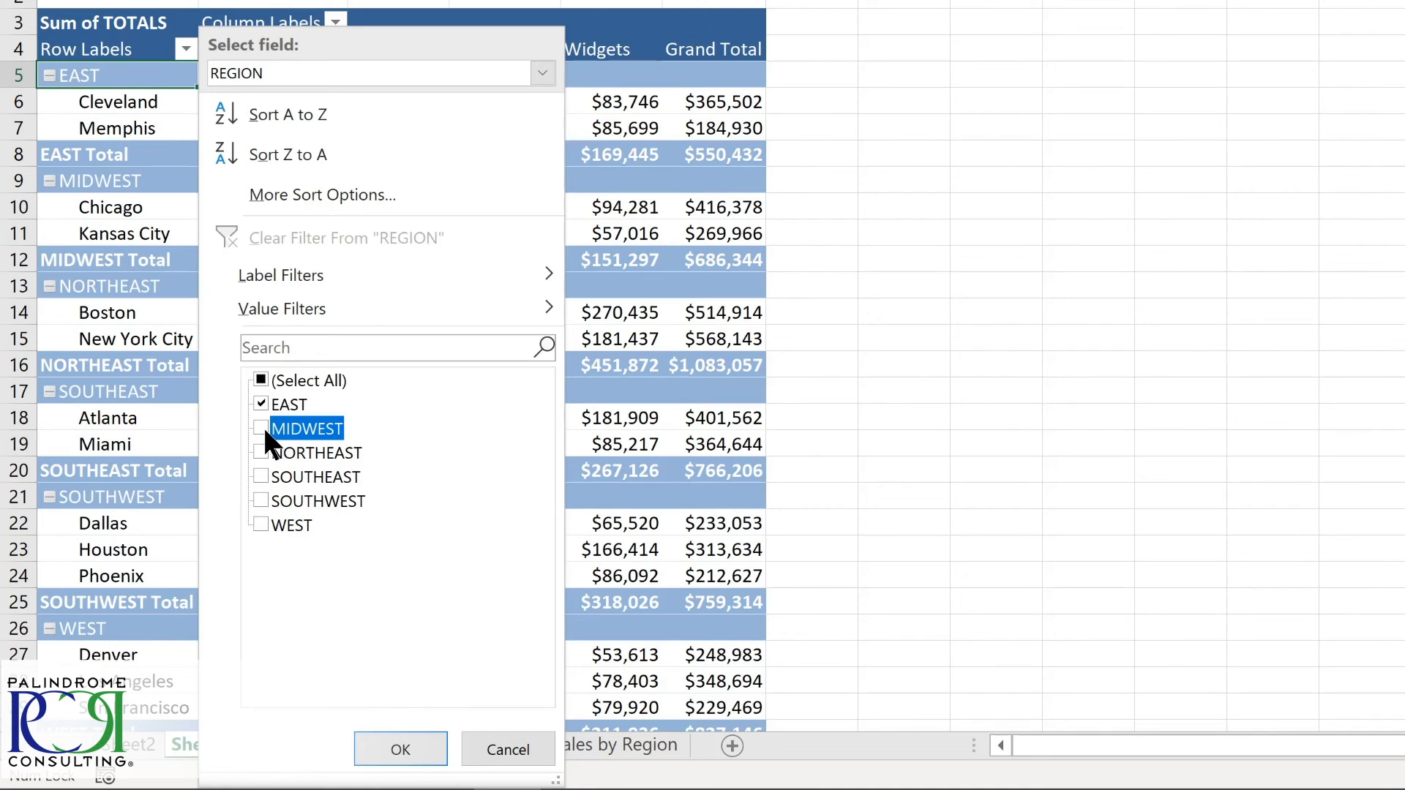
left_click(261, 452)
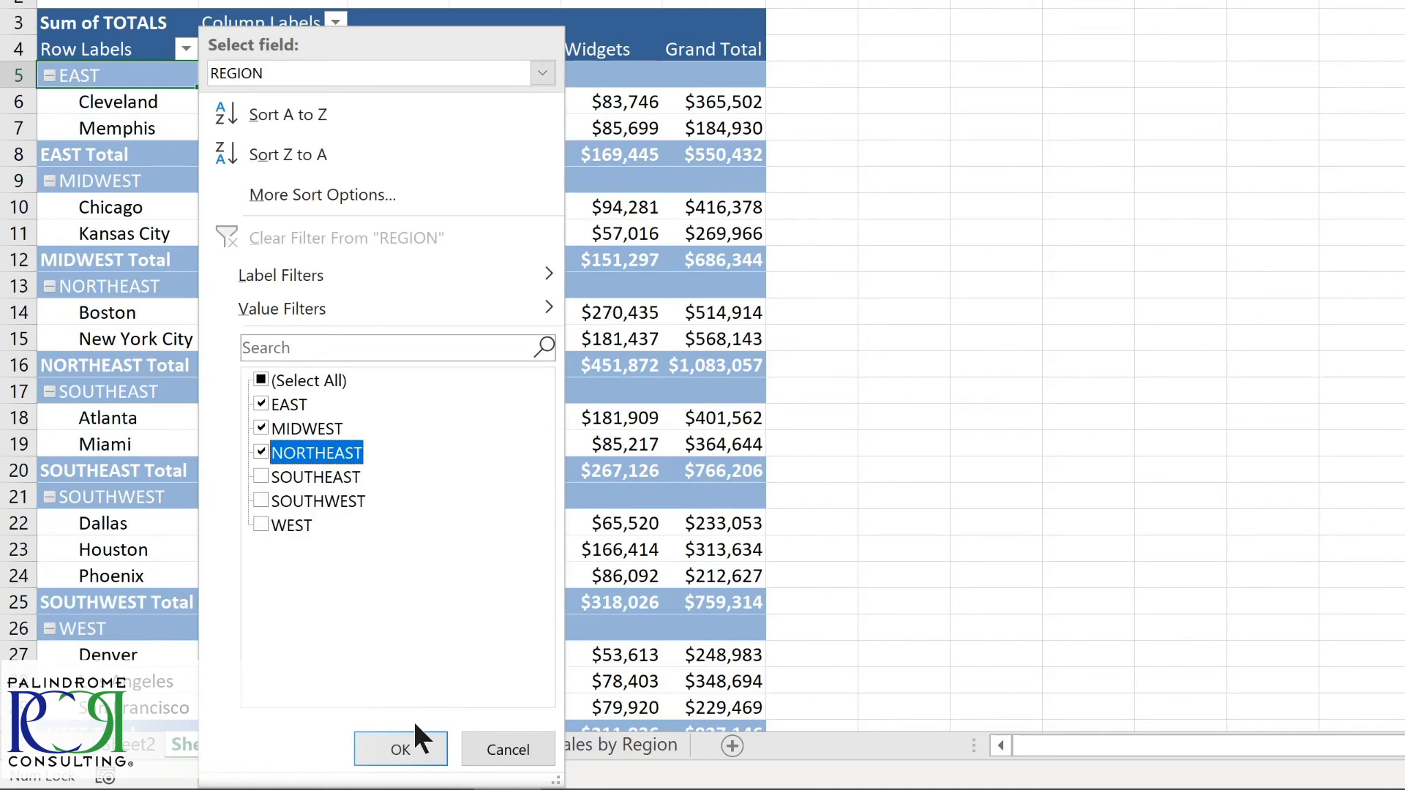
left_click(407, 746)
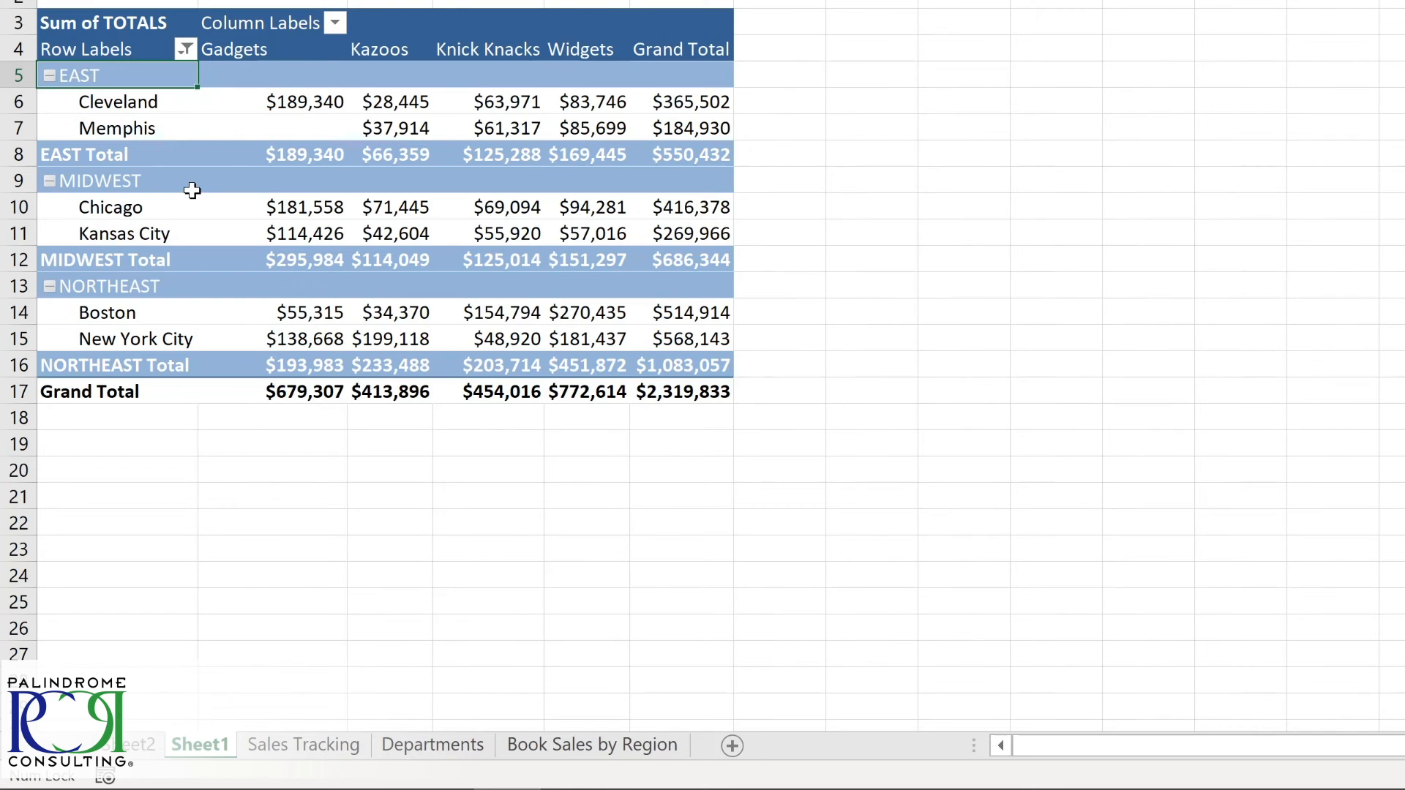
- Check the DEPT filter choices for the column labels and clear the filter from REGION
left_click(334, 23)
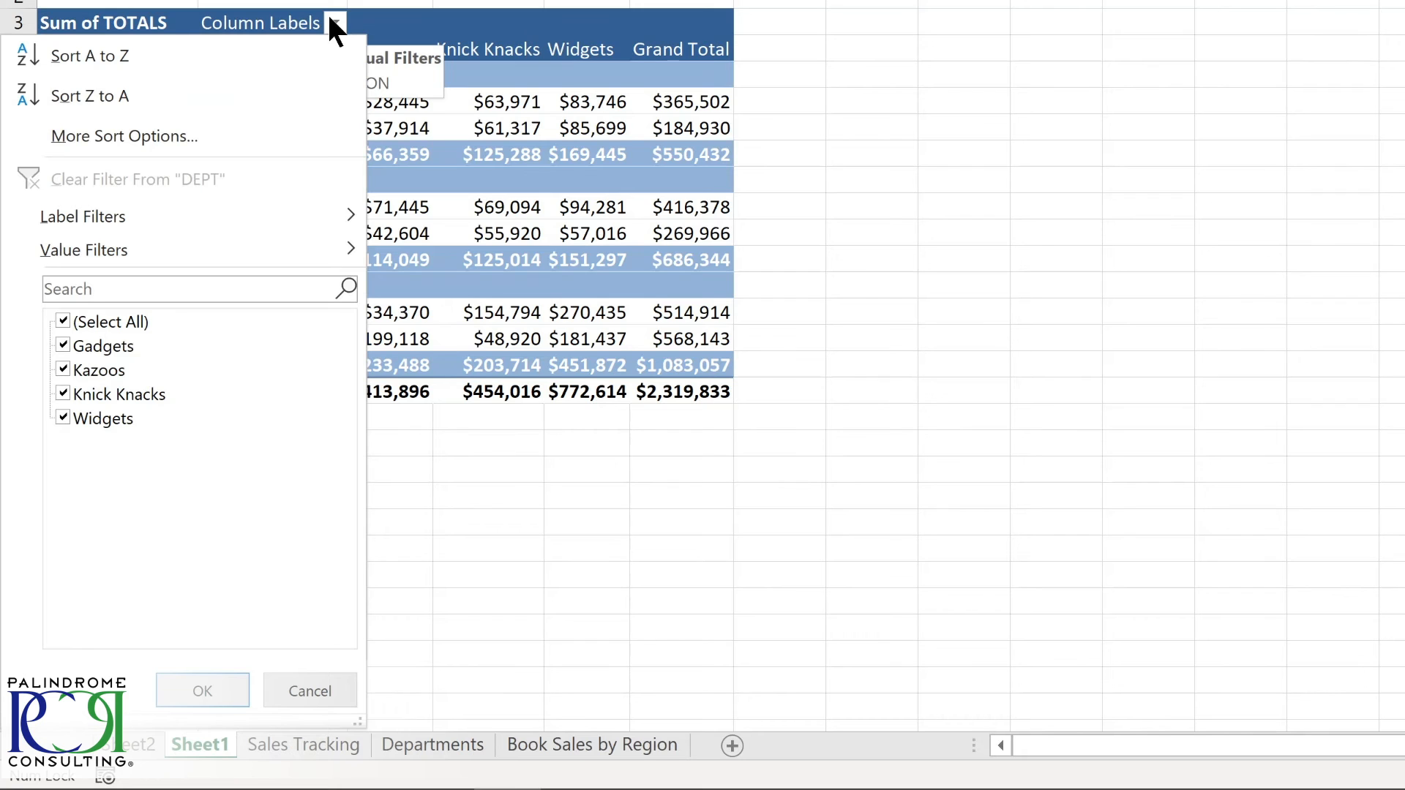
left_click(327, 12)
left_click(184, 48)
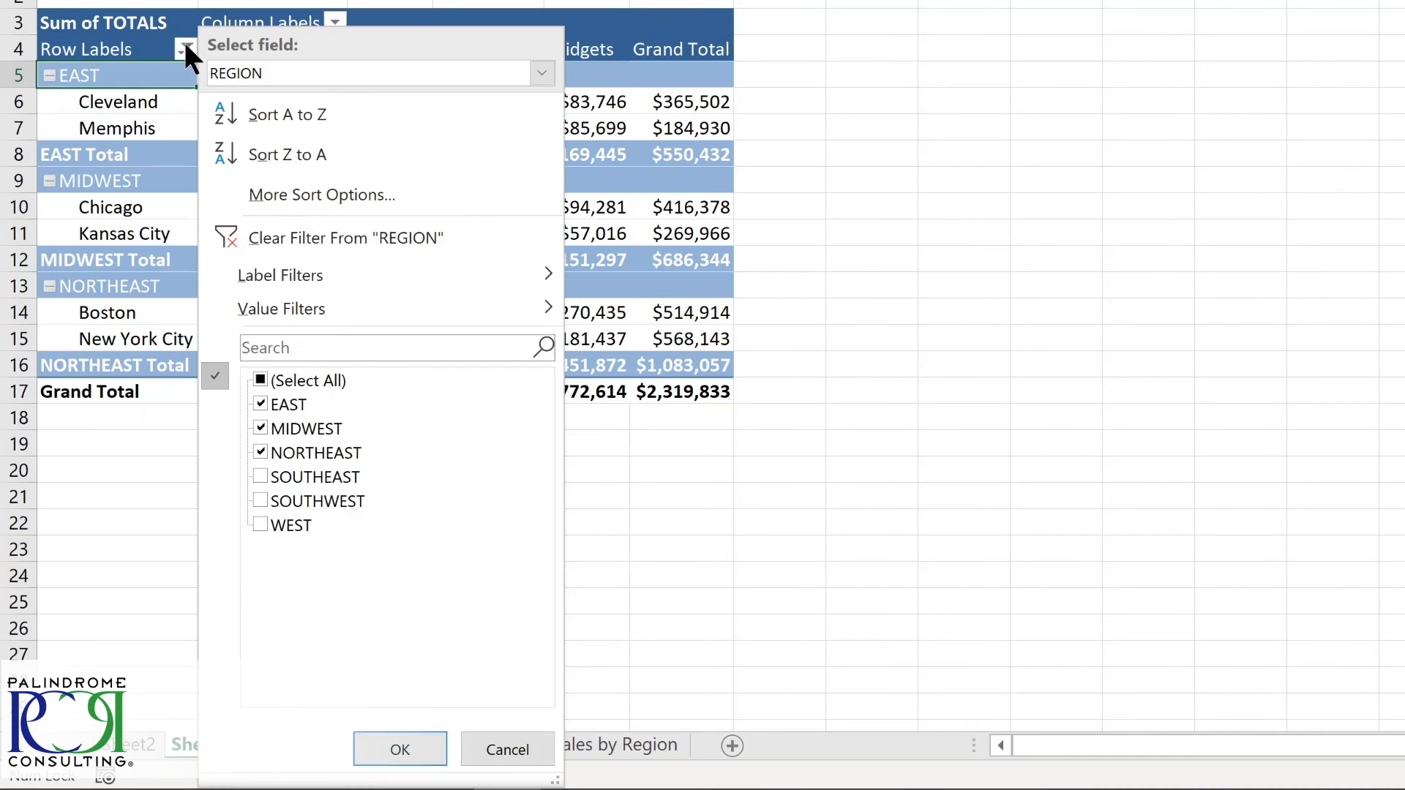
left_click(273, 229)
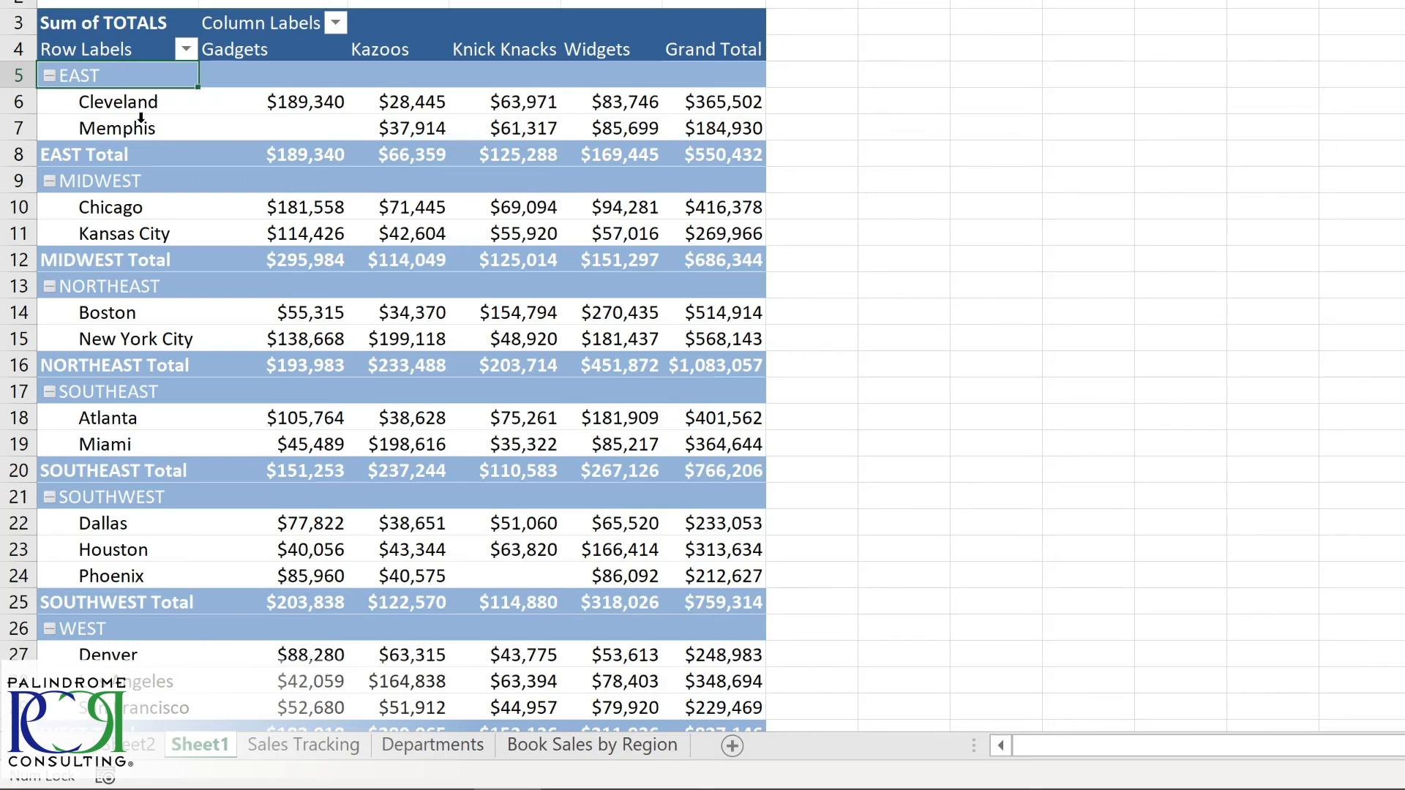
- Sort the locations within each region by their Grand Total values from smallest to largest
left_click(273, 103)
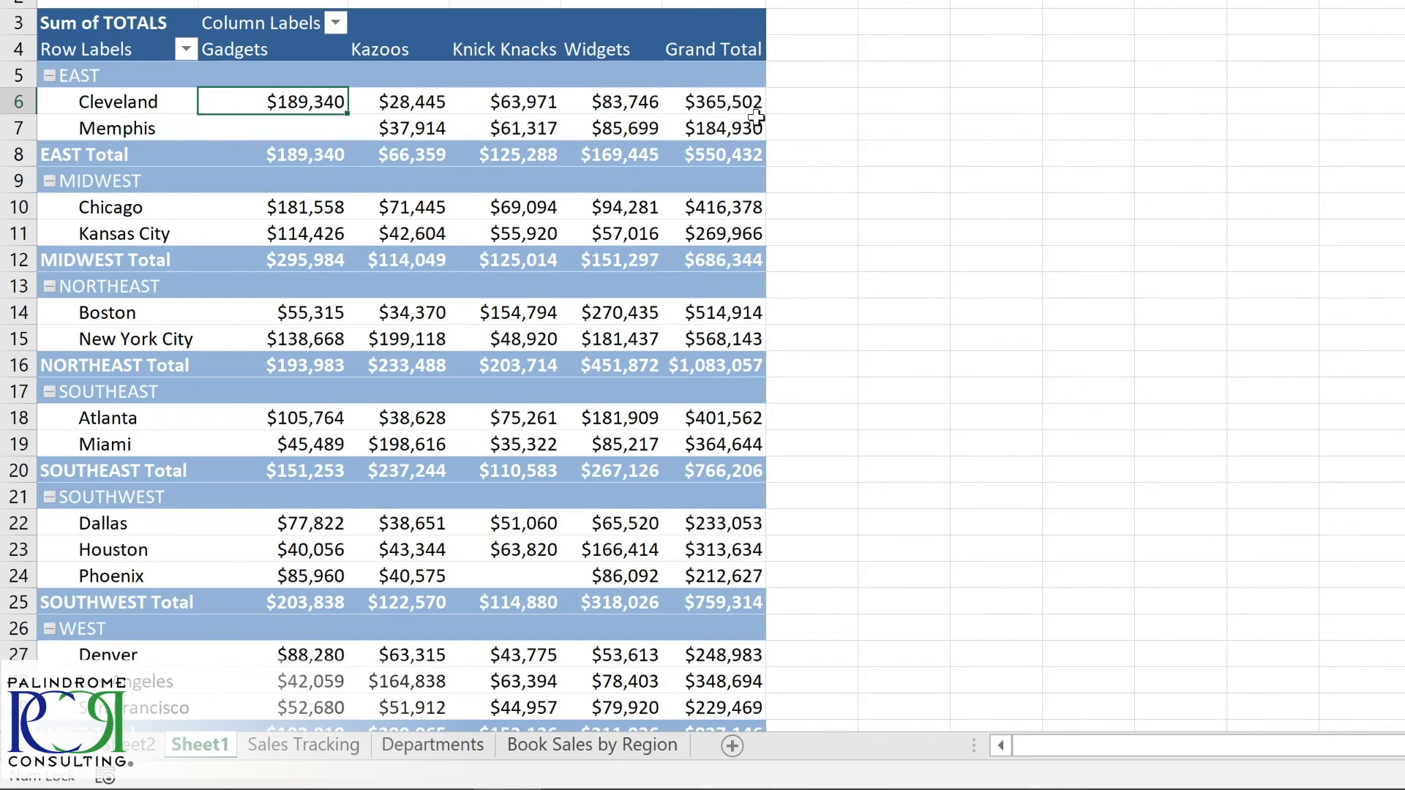
mouse_move(708, 102)
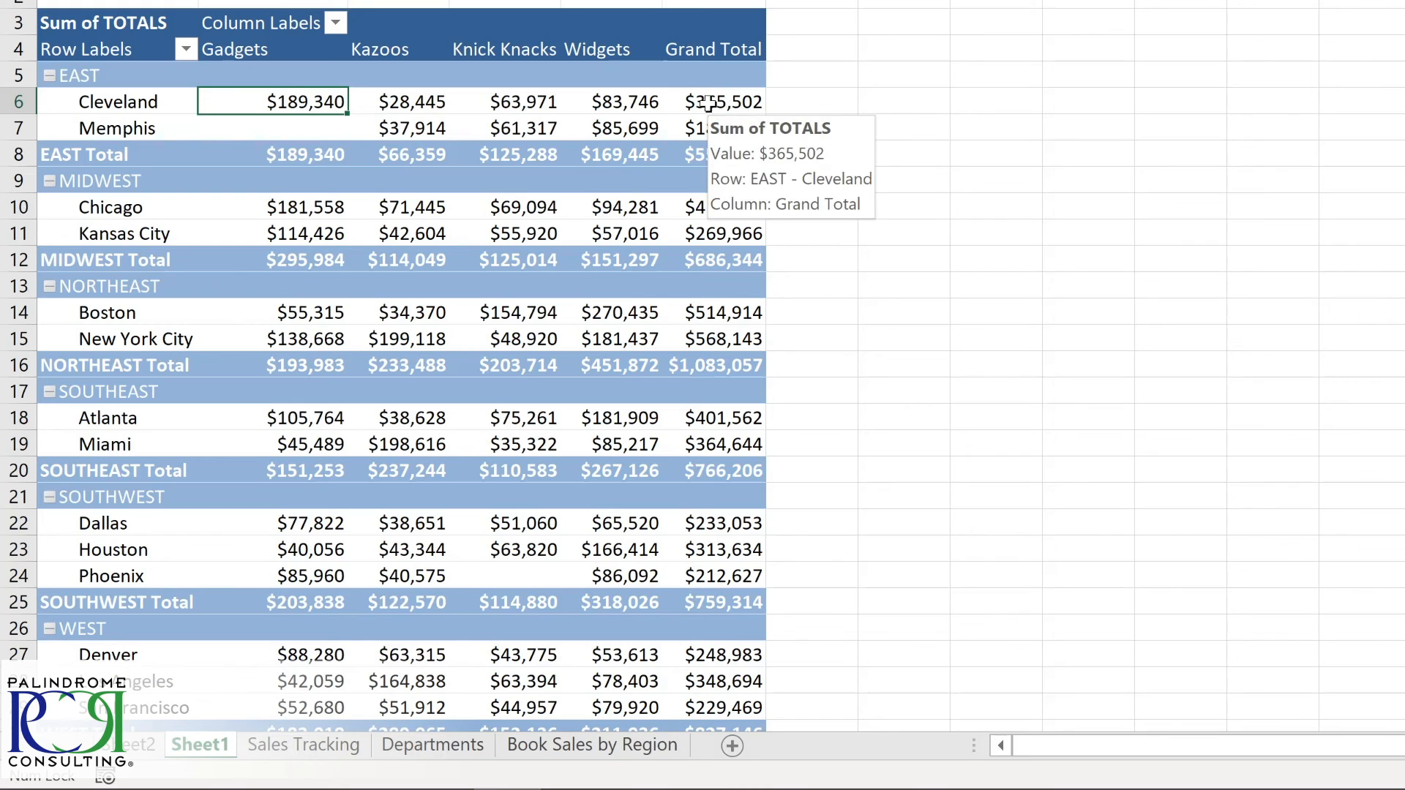
right_click(709, 103)
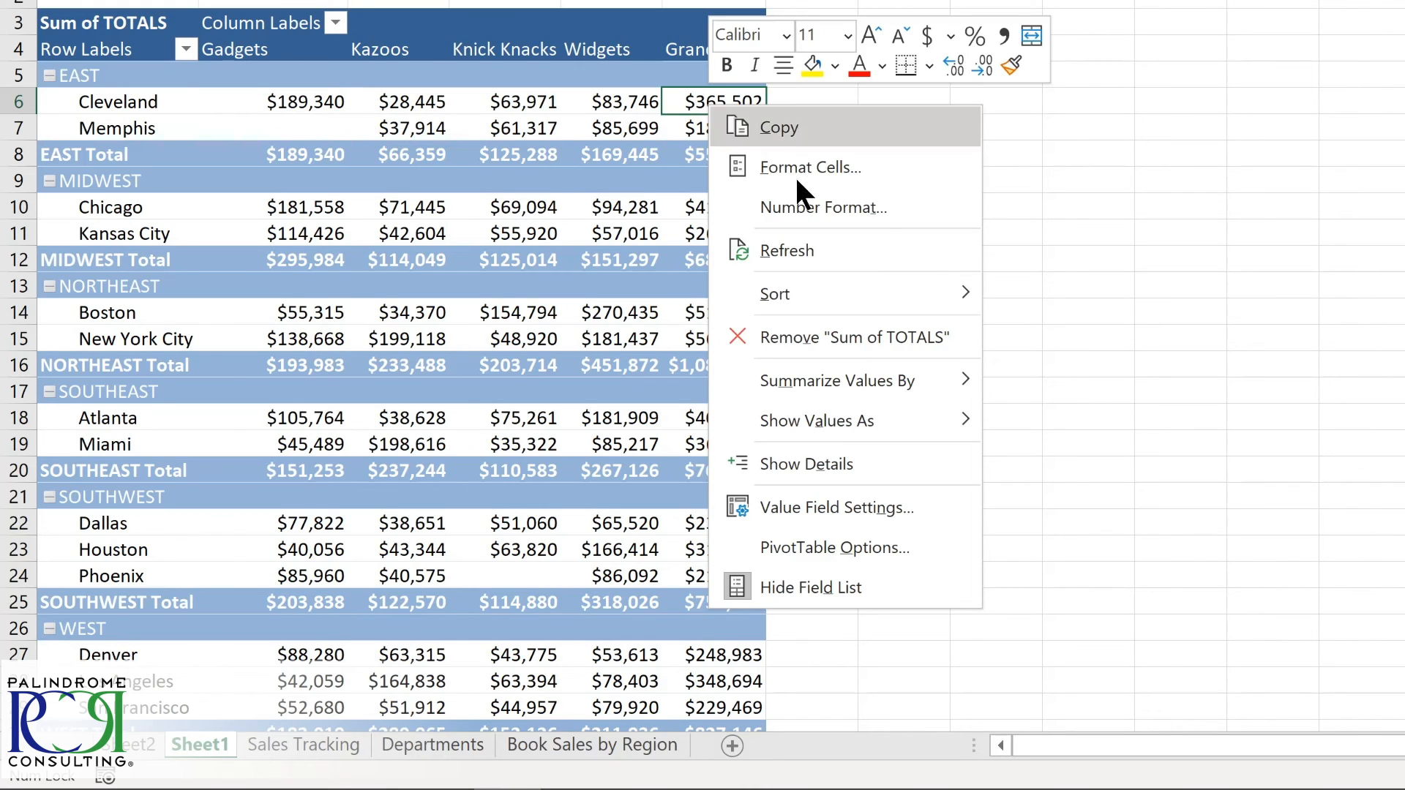
mouse_move(789, 293)
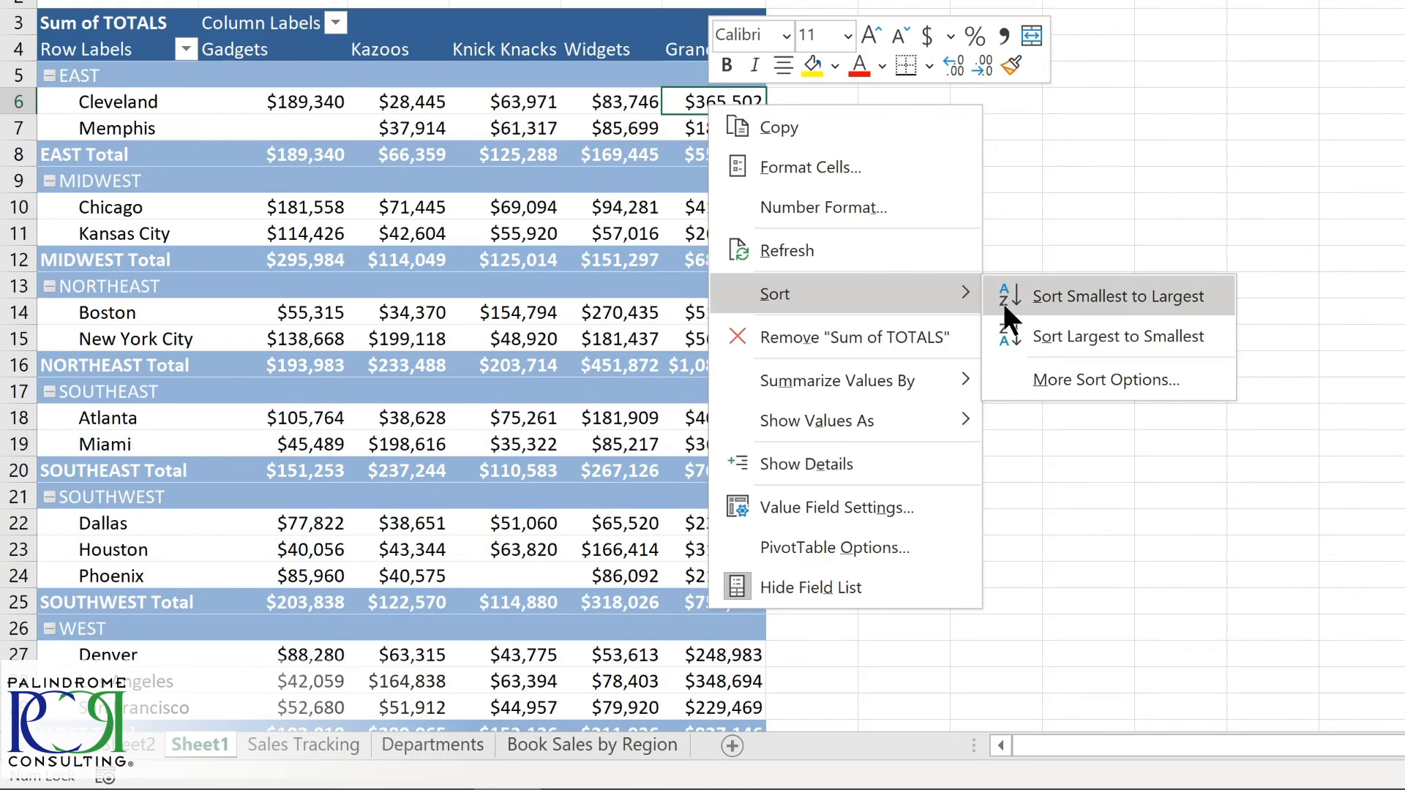
left_click(1065, 293)
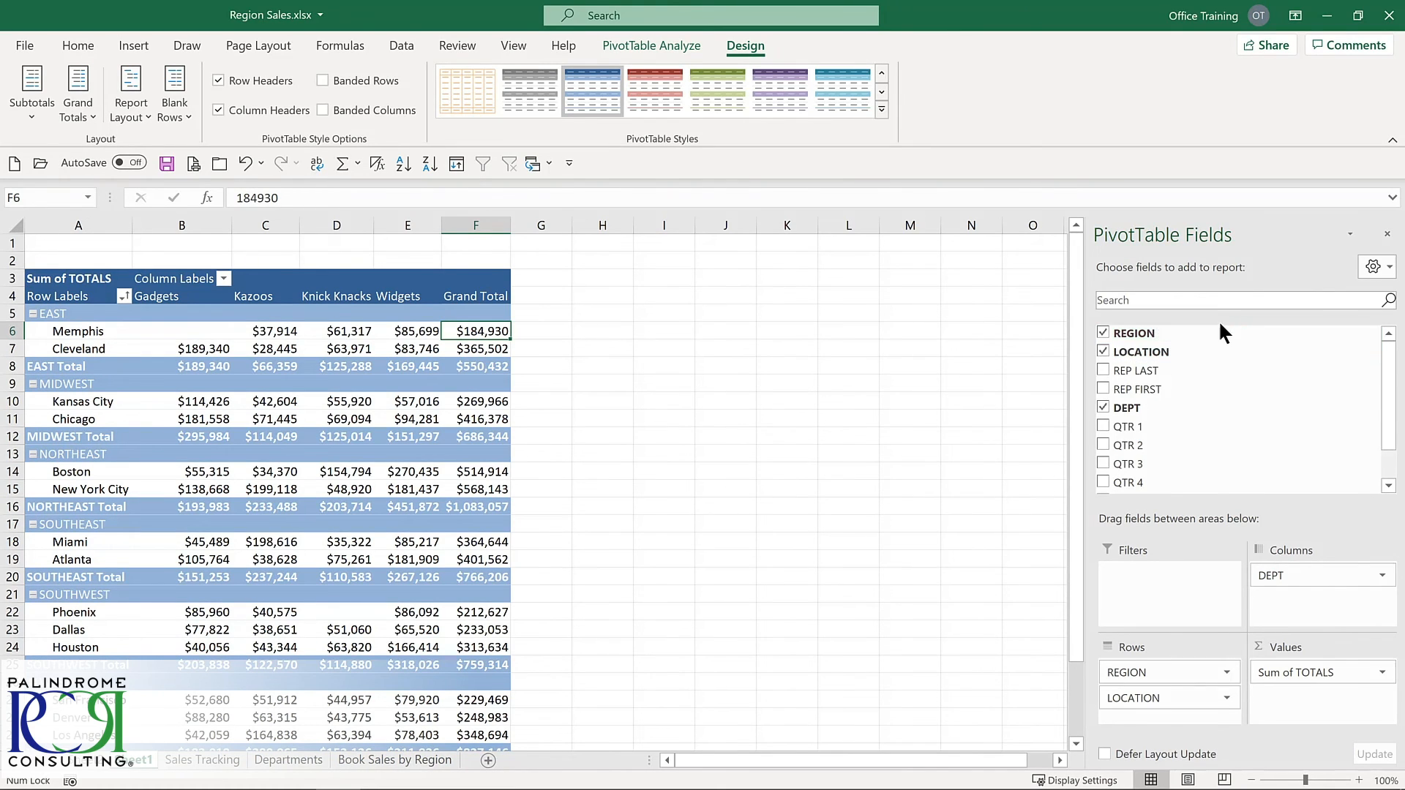
- Remove REGION from the PivotTable rows and add it as a report filter
left_click(1104, 333)
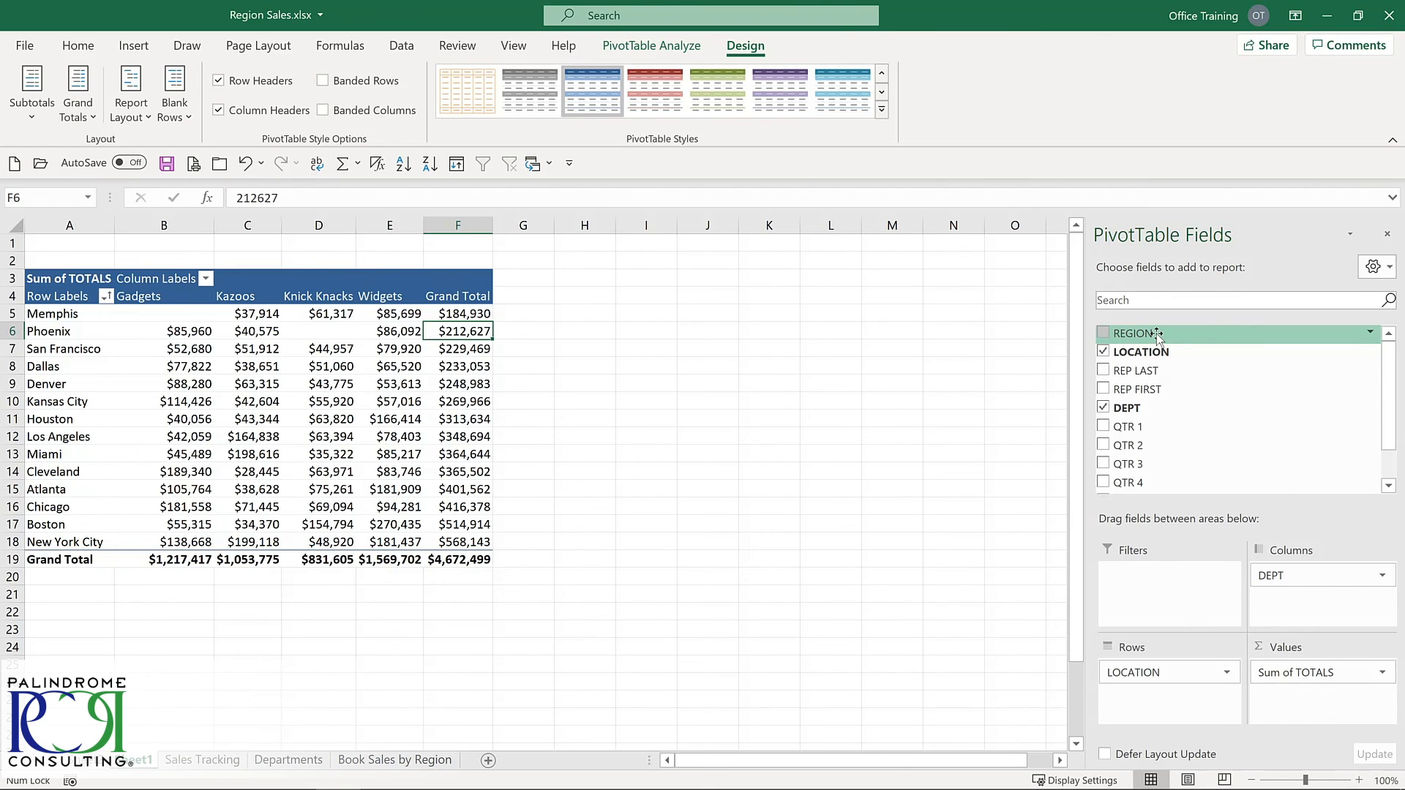
left_click_drag(1157, 335, 1141, 591)
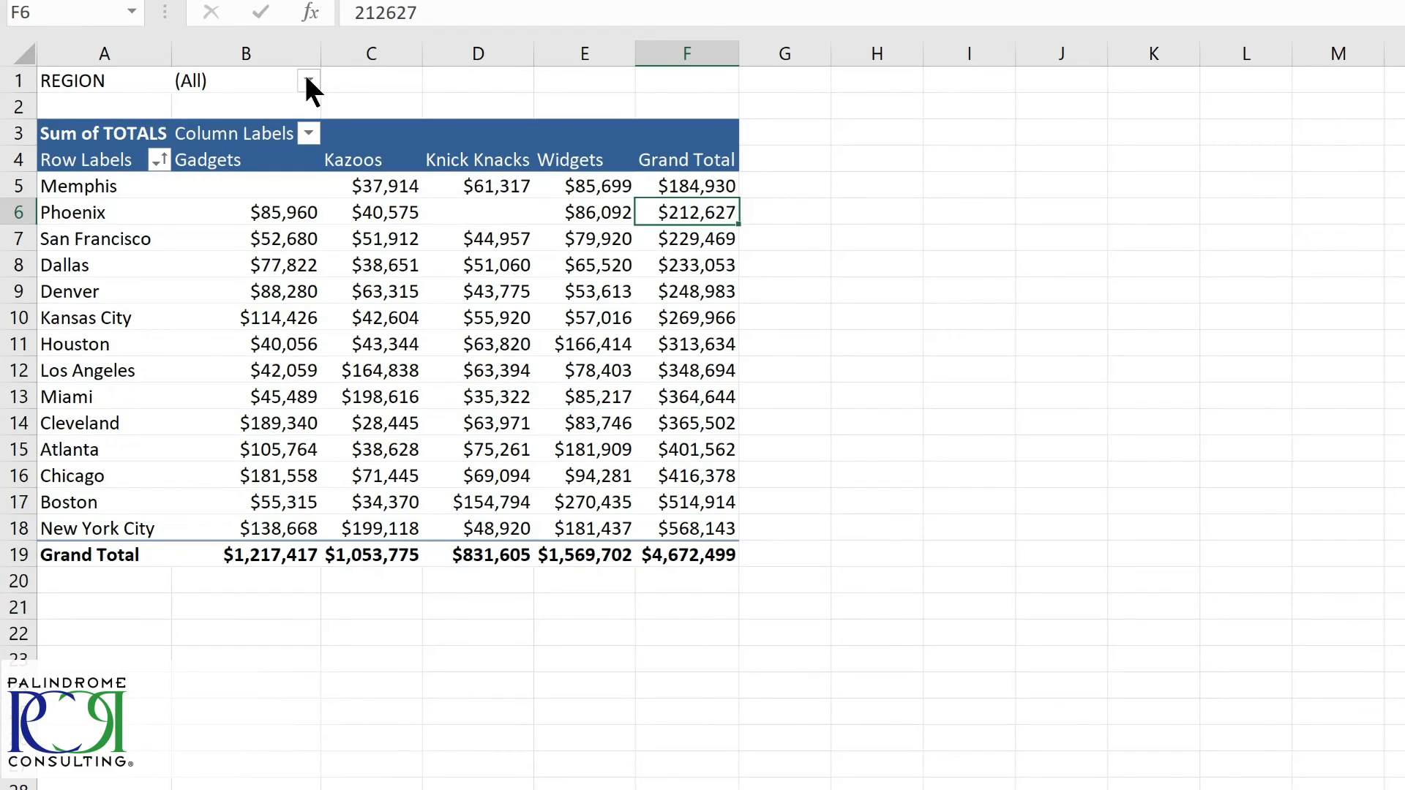
- Set the REGION report filter to MIDWEST
left_click(309, 82)
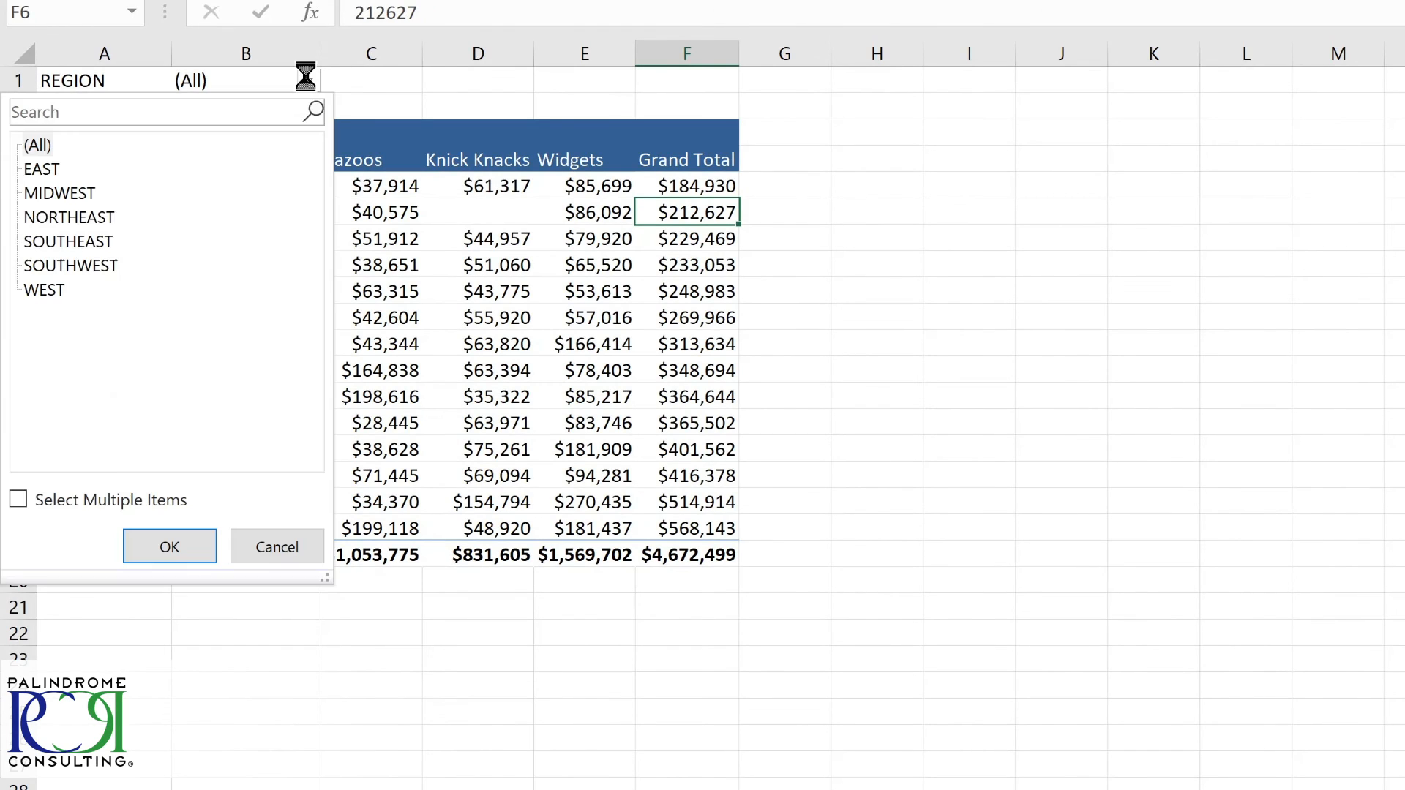
left_click(85, 195)
left_click(169, 549)
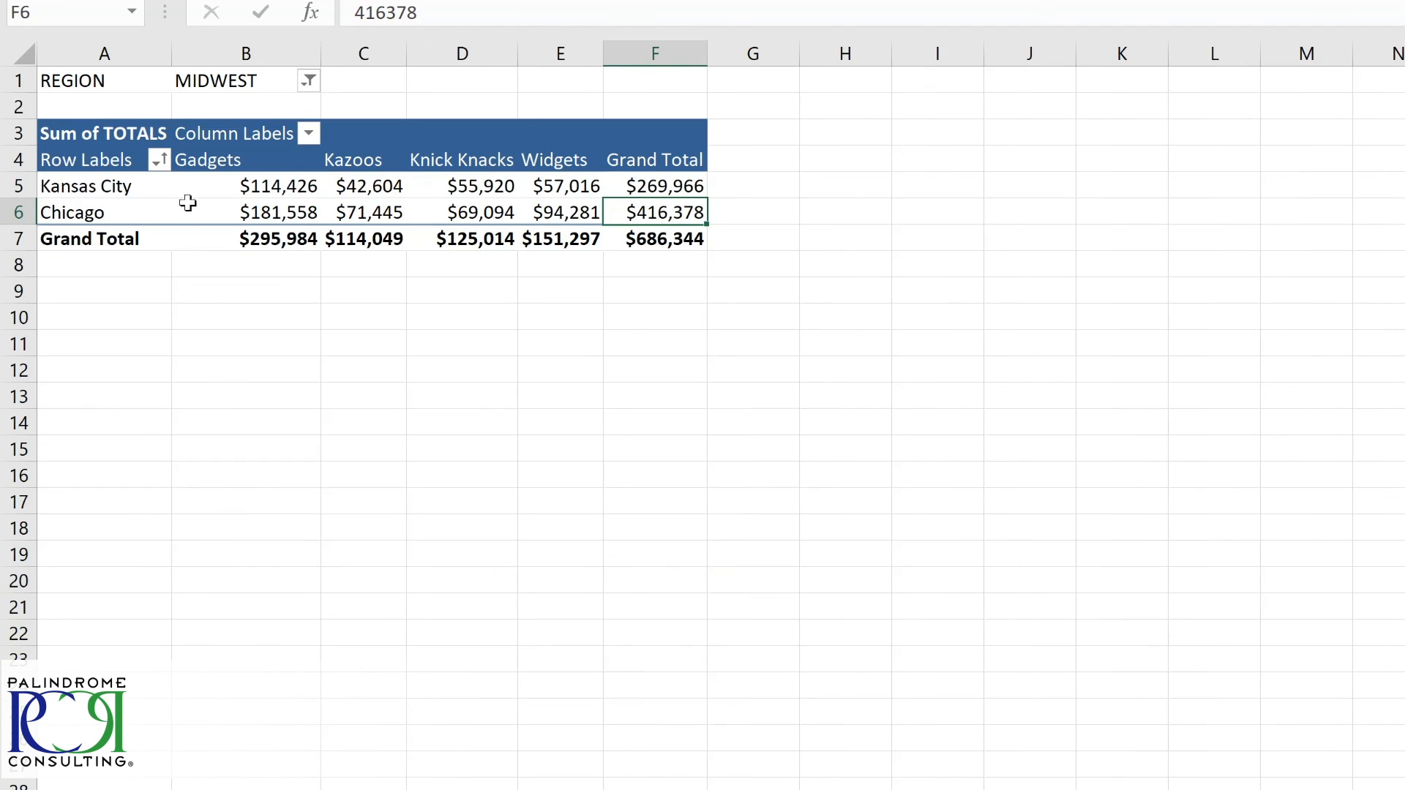
- Reset the REGION report filter to (All)
left_click(309, 82)
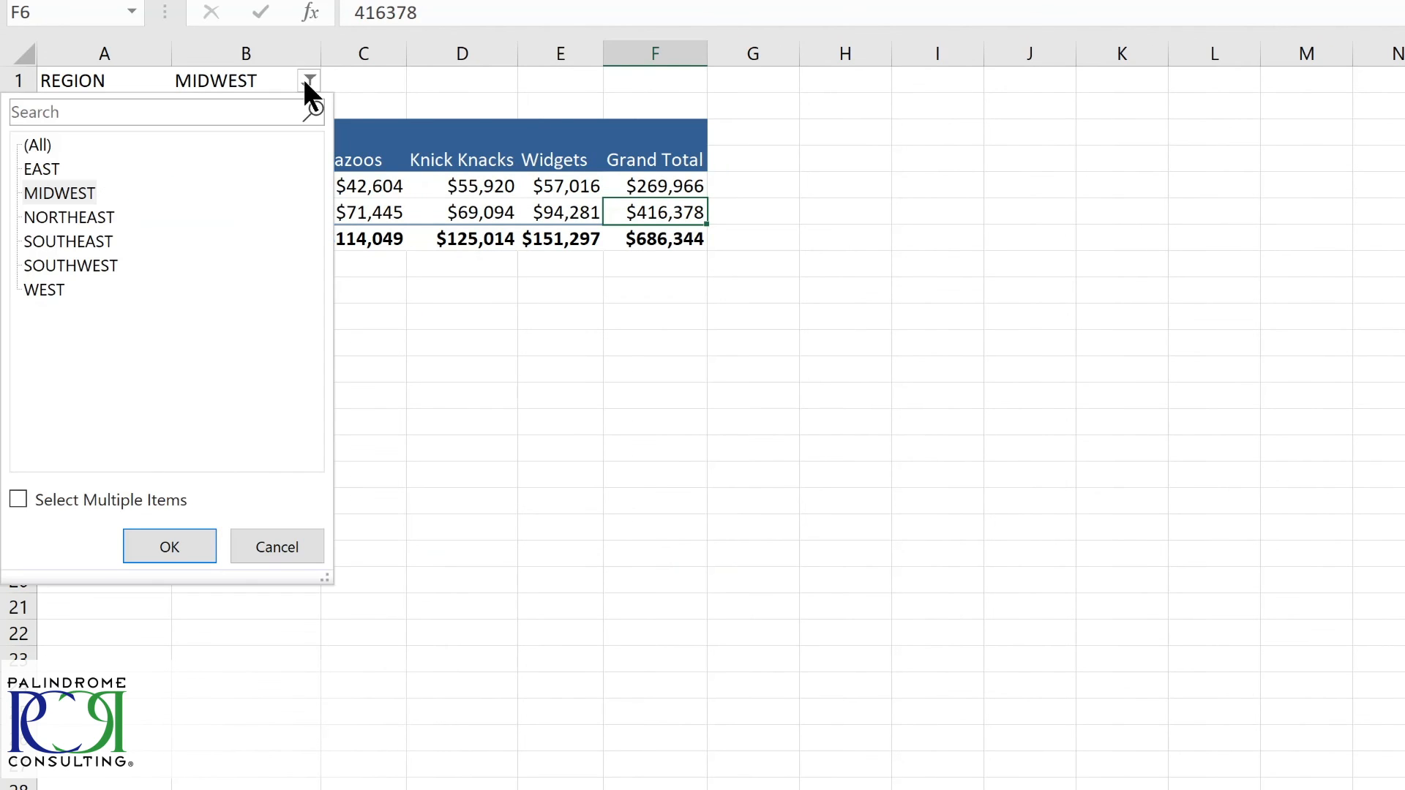
left_click(51, 145)
left_click(155, 553)
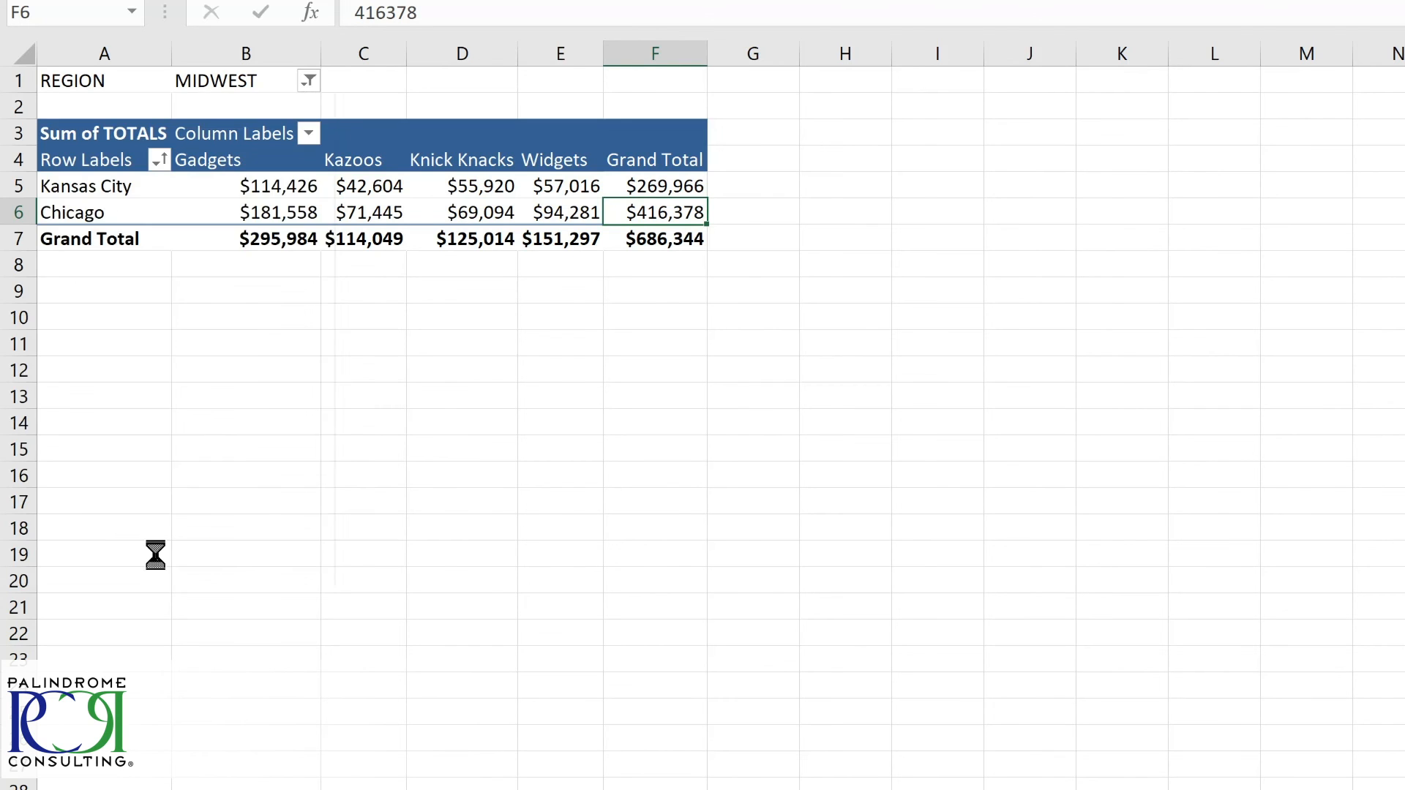